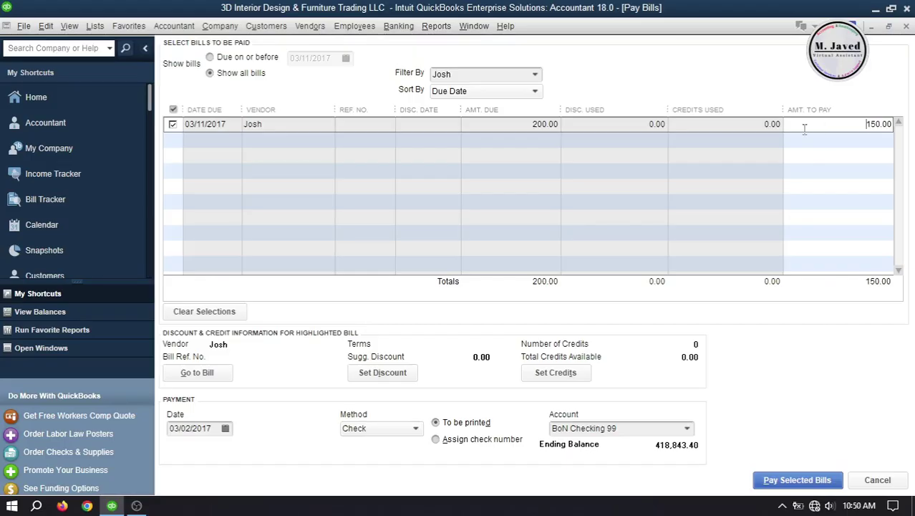
View the Discount and Credits details for Josh's bill, then minimize QuickBooks to the desktop.
left_click(382, 373)
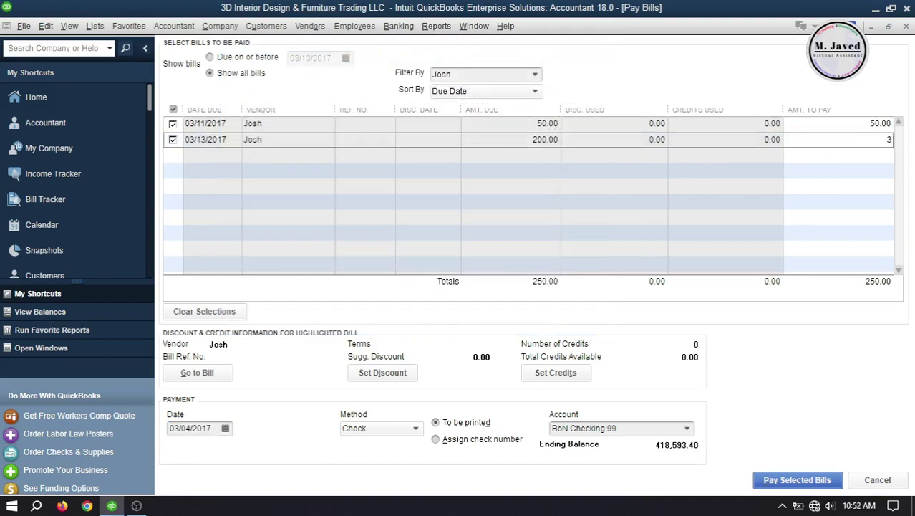
type("300")
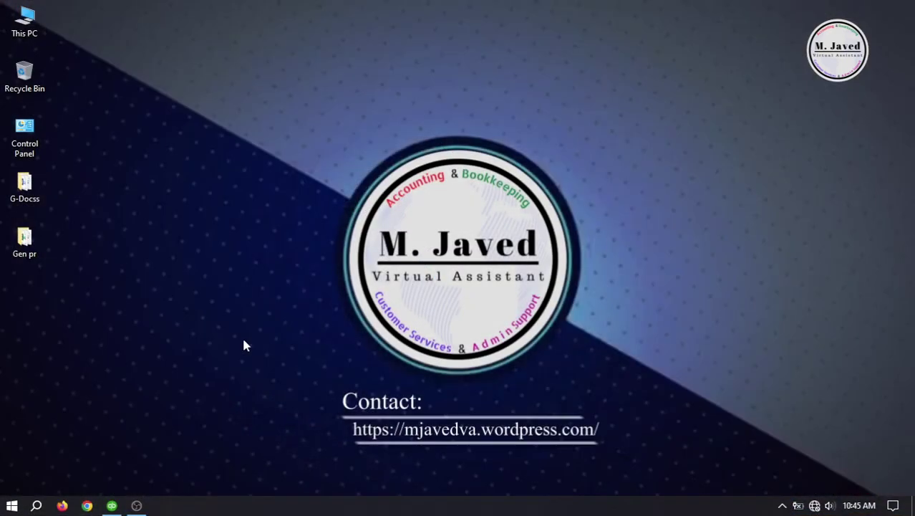
Restore QuickBooks, check the Vendor Center, and start a blank vendor bill.
left_click(111, 506)
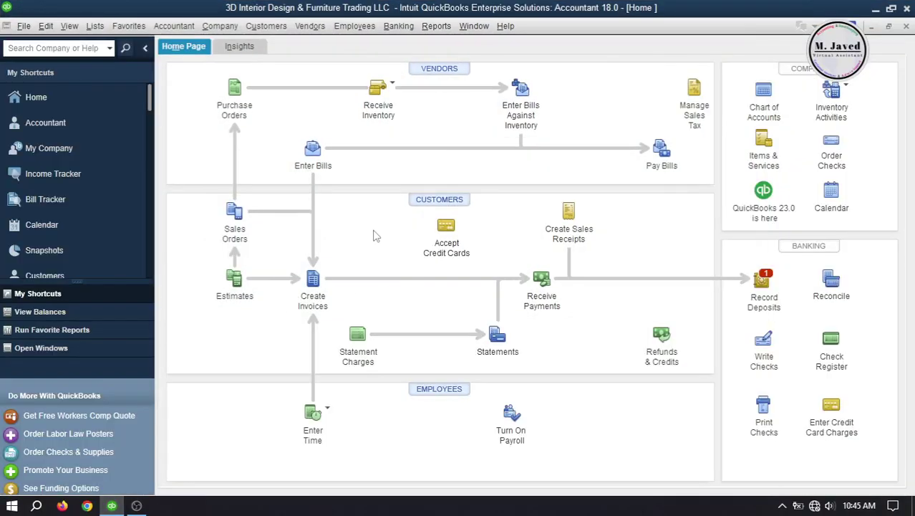
left_click(439, 70)
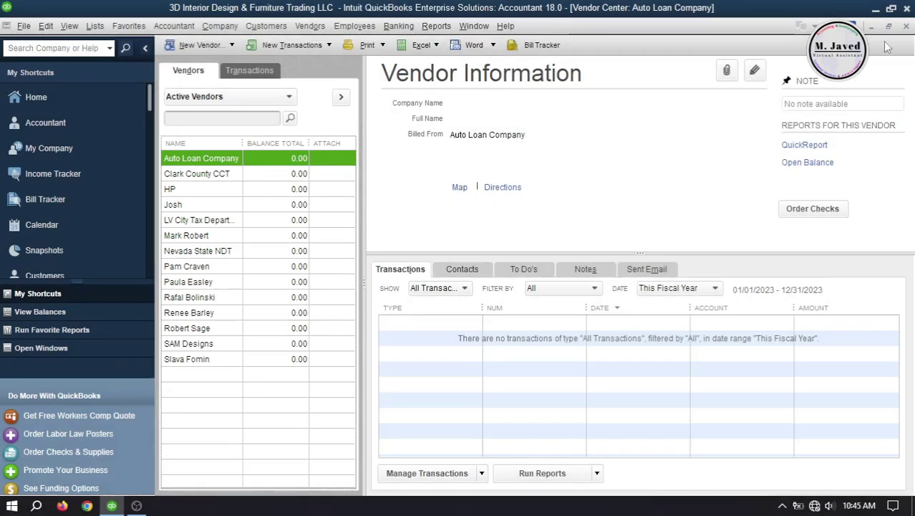
left_click(906, 27)
left_click(313, 152)
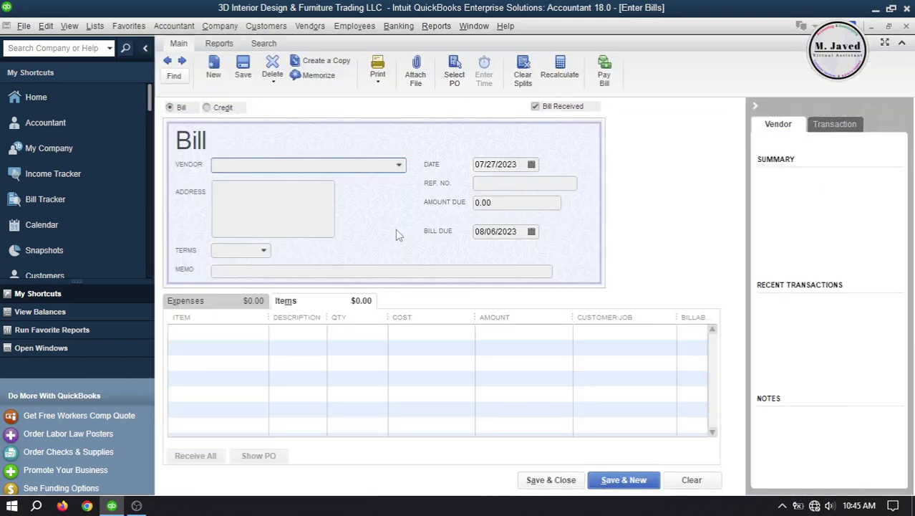
Set the bill's vendor to Josh and date to 03/01/2017, leaving terms blank.
left_click(399, 165)
left_click(252, 263)
key("Tab")
type("03/")
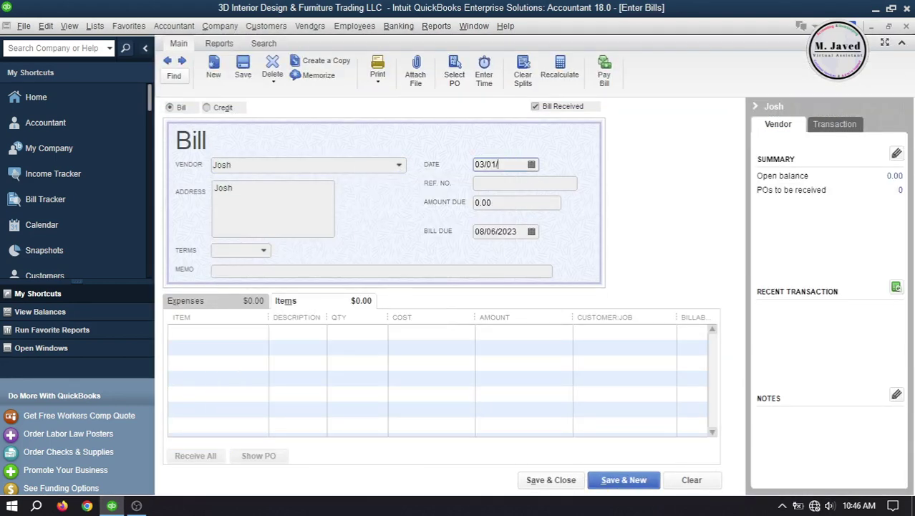
type("01/2017")
key("Tab")
left_click(265, 251)
left_click(371, 264)
left_click(322, 227)
key("Tab")
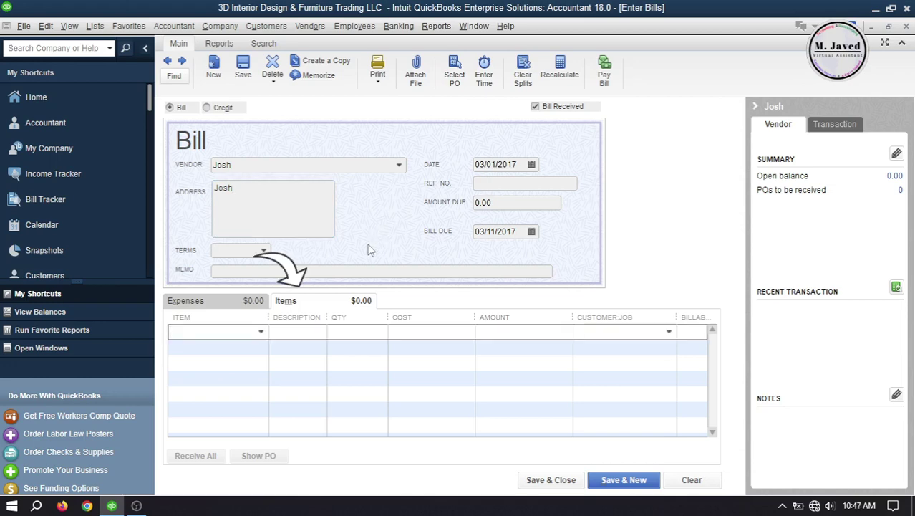
Add a 200.00 line for the 3D Designs:Kitchen service item and save the bill.
left_click(260, 331)
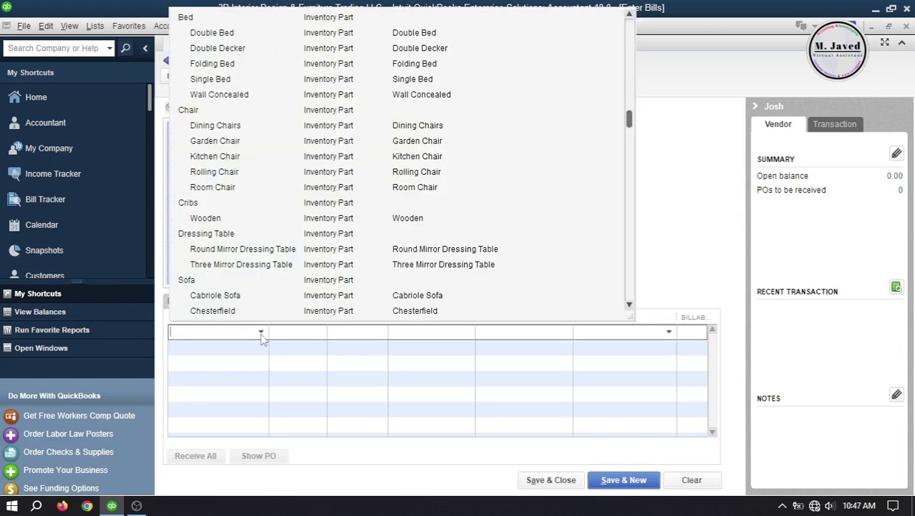
left_click_drag(629, 122, 633, 30)
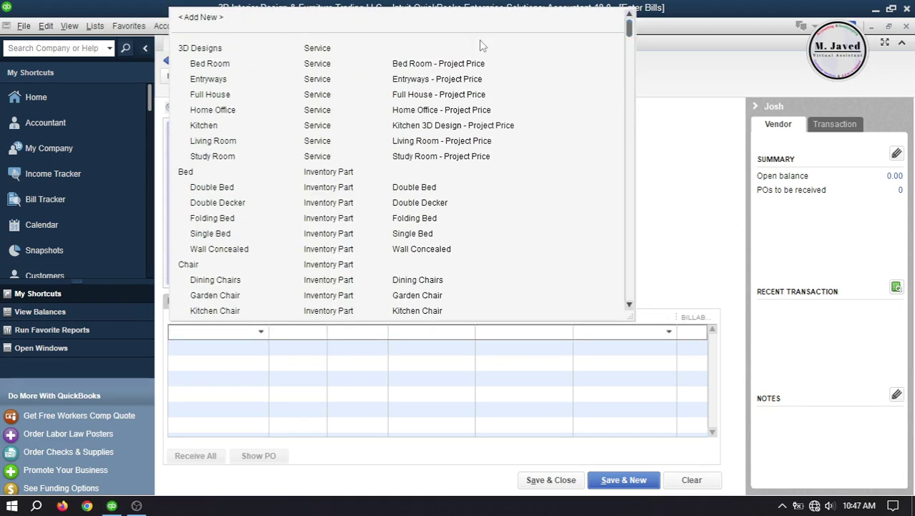
left_click(248, 127)
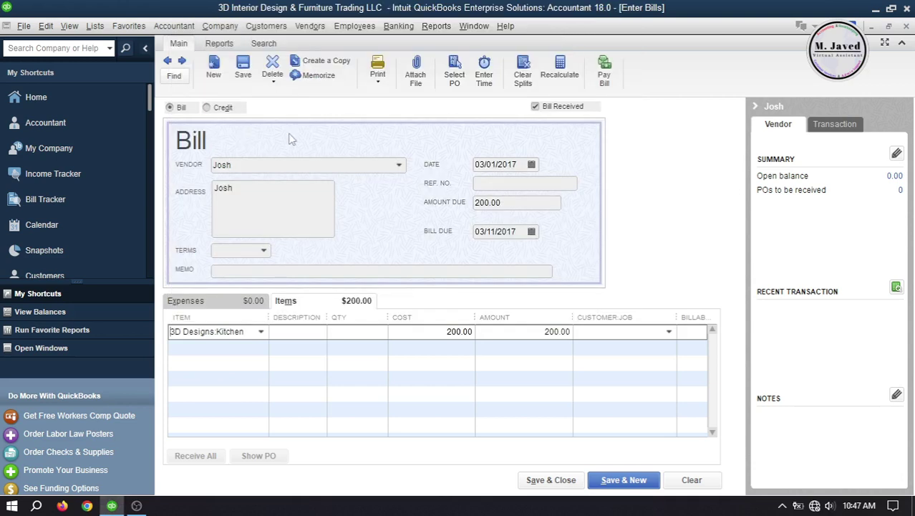
left_click(325, 334)
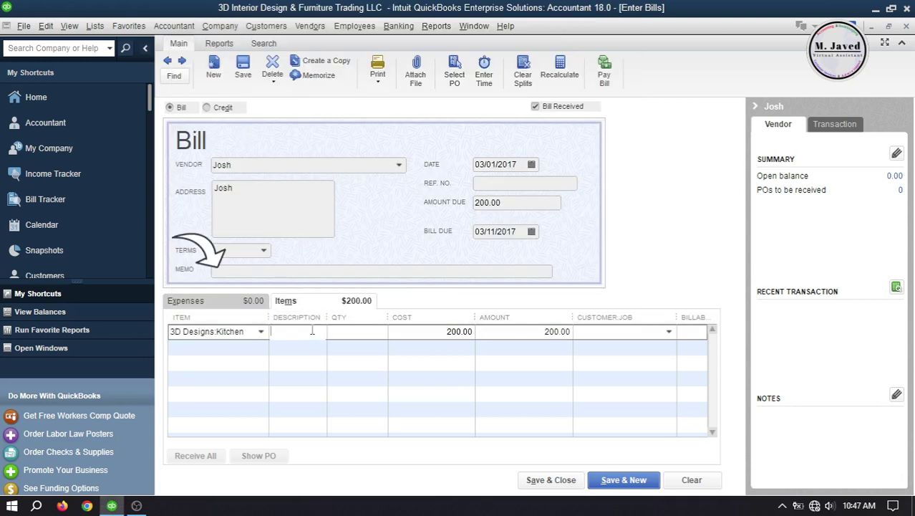
left_click(361, 331)
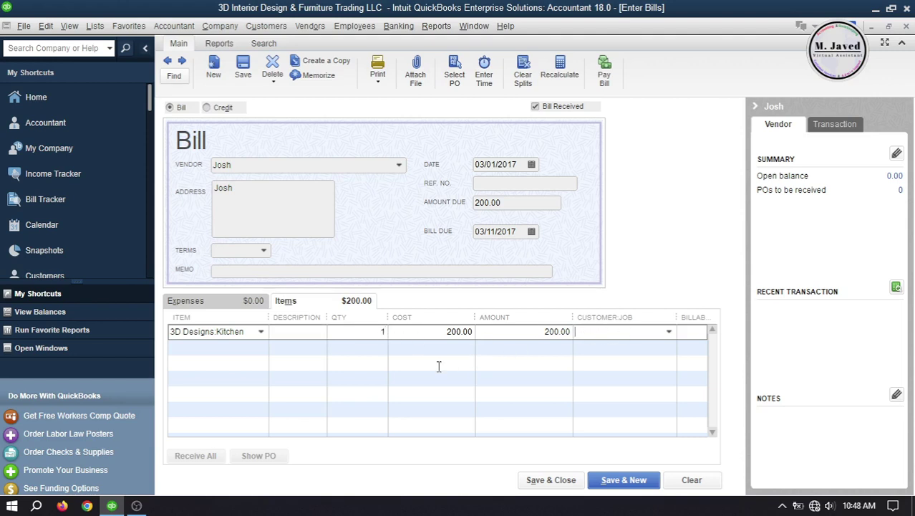
left_click(550, 482)
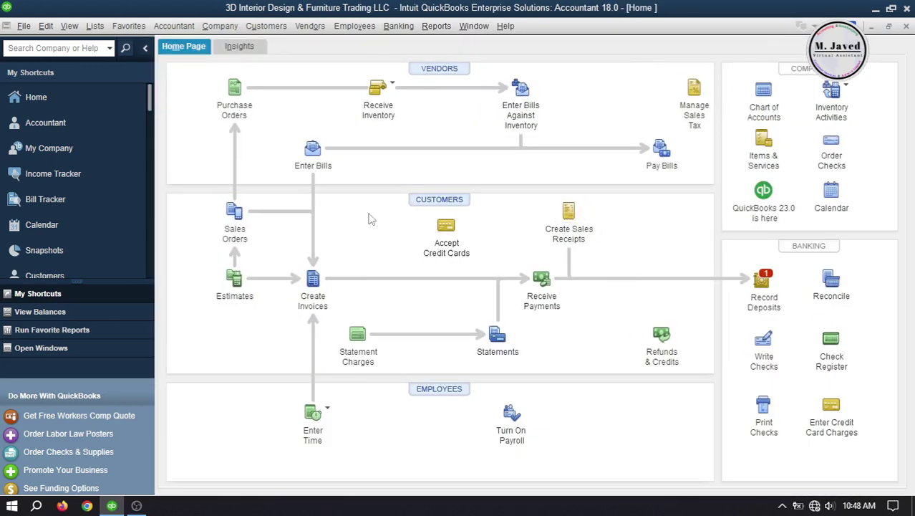
Check Josh's Balance Details in the Vendor Center, showing the 200.00 open bill due 03/11/2017.
left_click(433, 70)
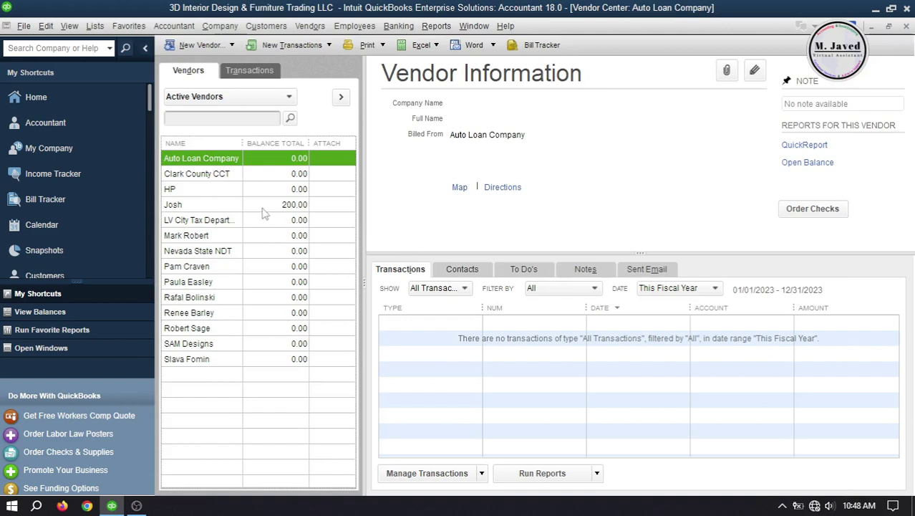
left_click(264, 210)
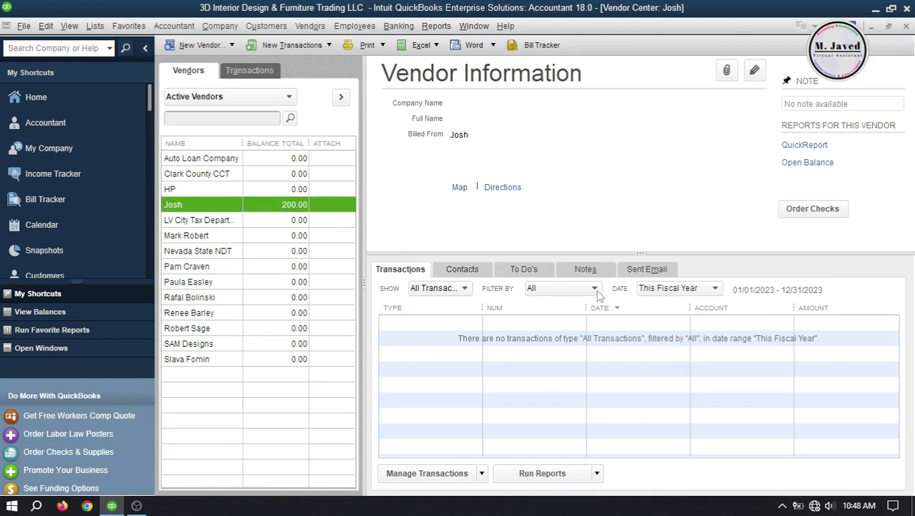
left_click(459, 288)
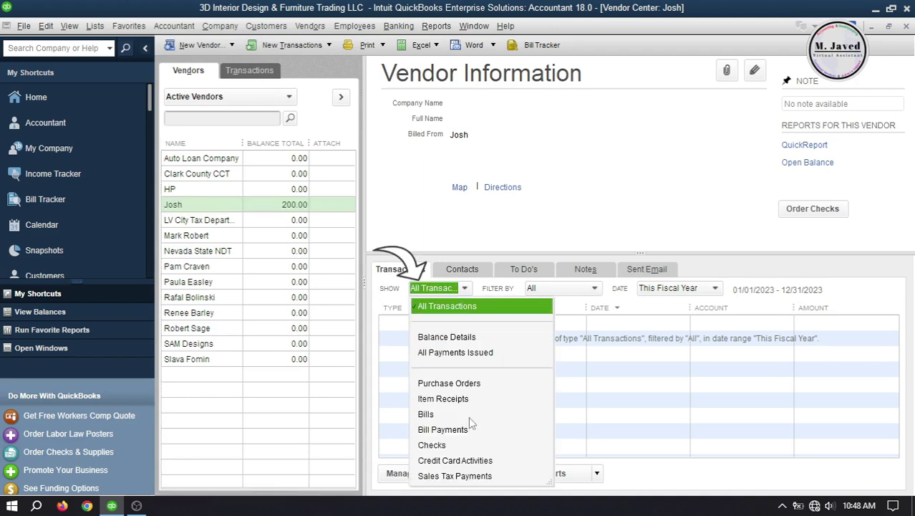
left_click(468, 337)
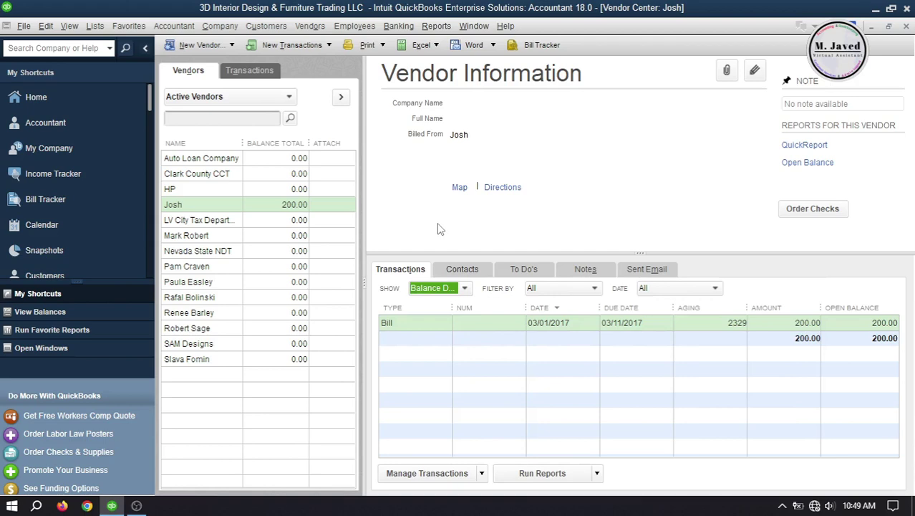
left_click(906, 27)
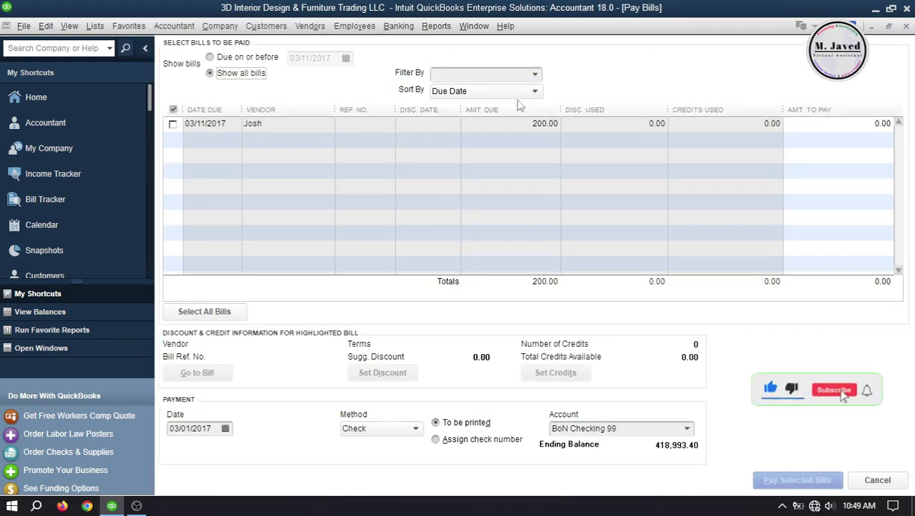
Filter Pay Bills to Josh, mark his 200.00 bill, and set payment date 03/02/2017.
left_click(534, 74)
left_click(471, 170)
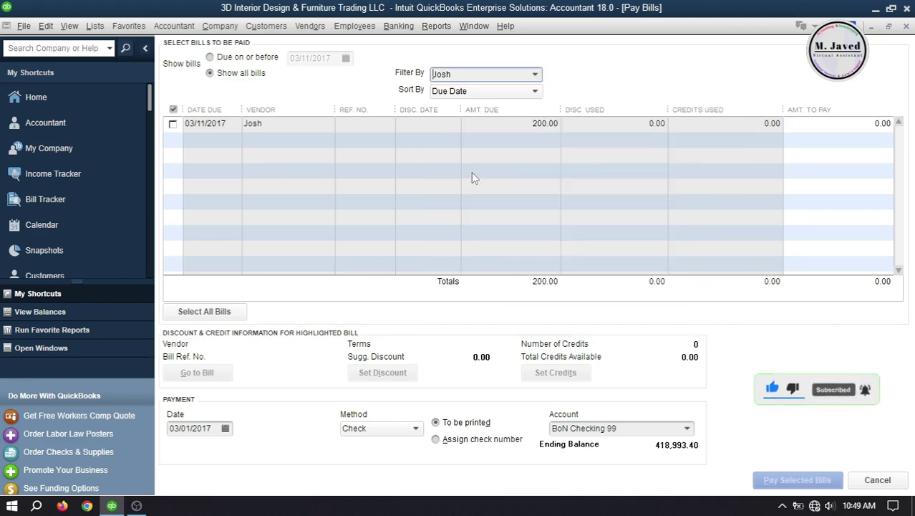
left_click(172, 125)
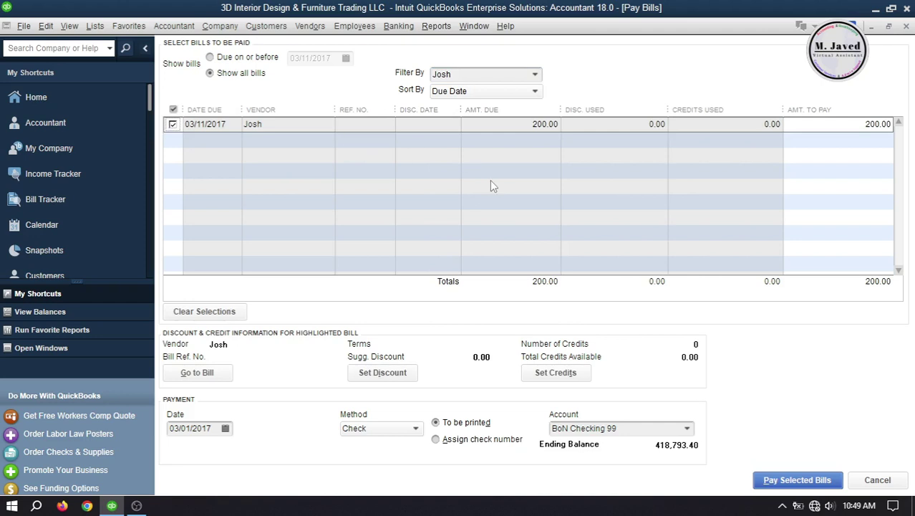
left_click(225, 428)
left_click(245, 420)
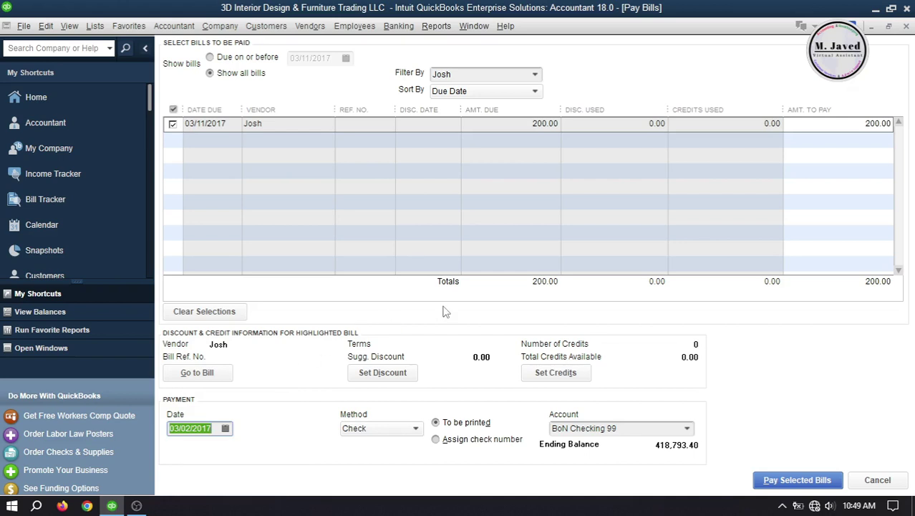
Enter 150.00 as the amount to pay and view the bill's Discount and Credits details.
left_click(838, 123)
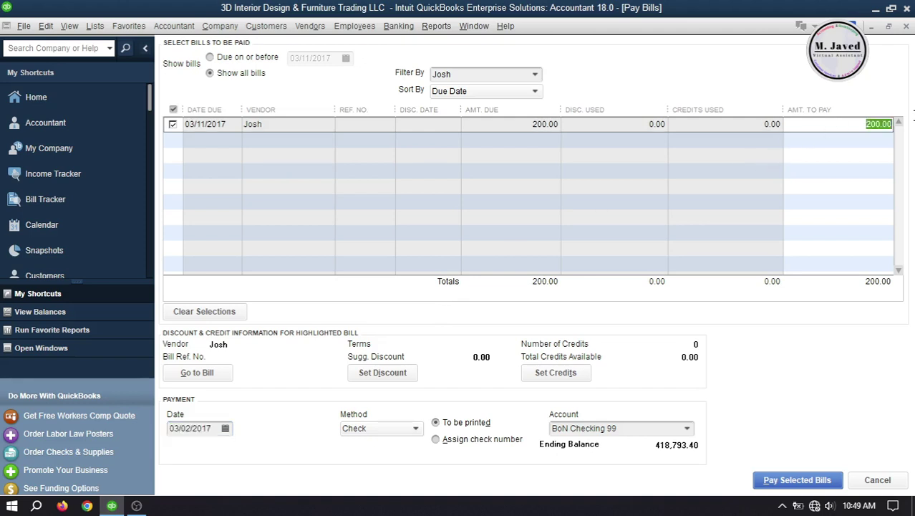
type("150")
key("Tab")
left_click(824, 127)
left_click(381, 373)
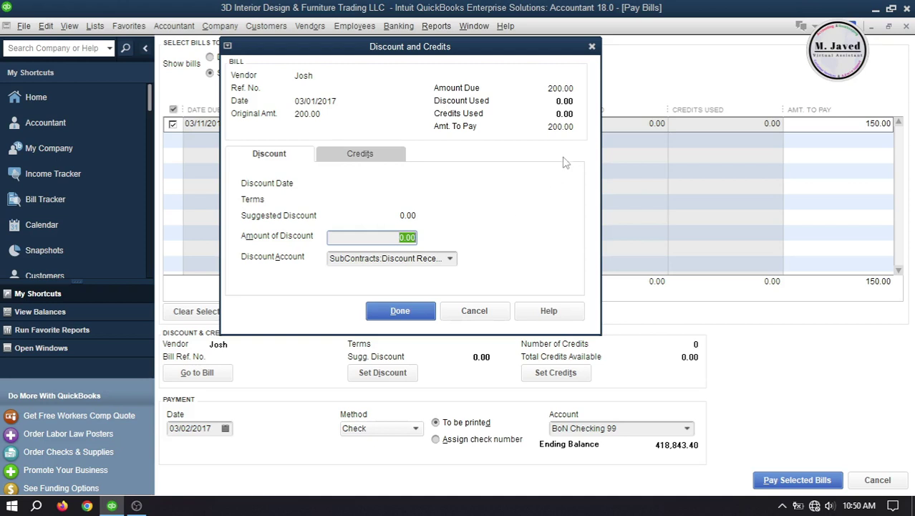
Pay Josh 150.00 by check from BoN Checking 99, dated 03/02/2017.
left_click(591, 46)
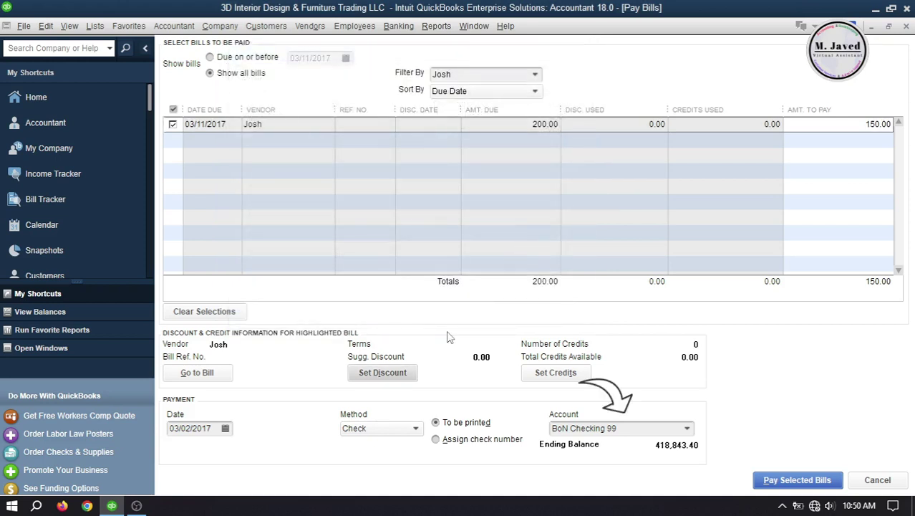
left_click(687, 429)
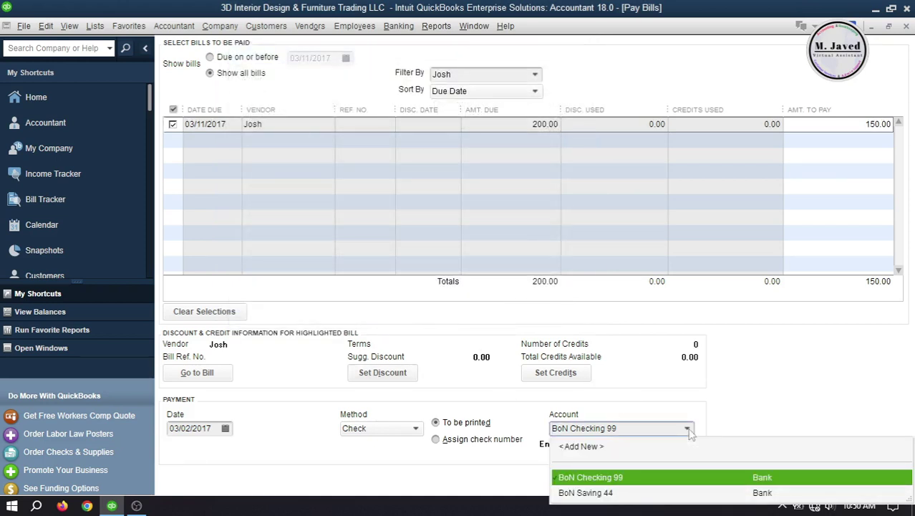
left_click(688, 429)
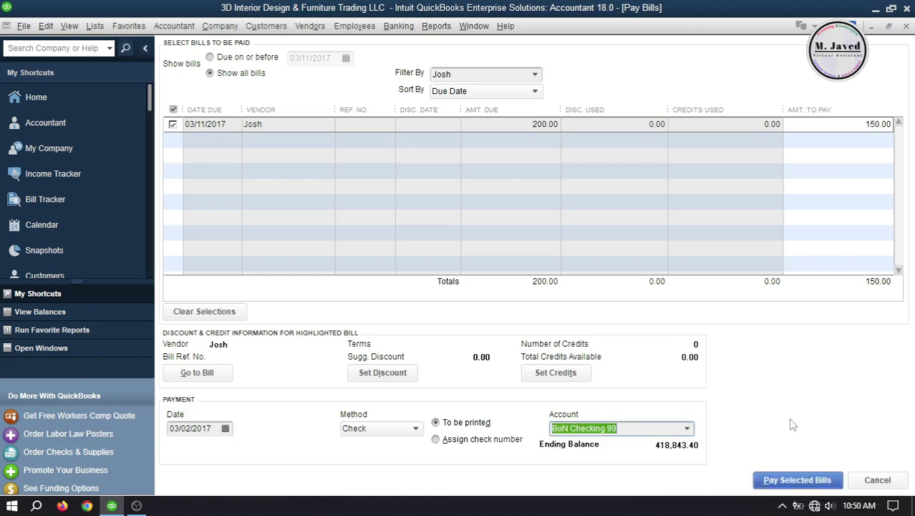
left_click(780, 480)
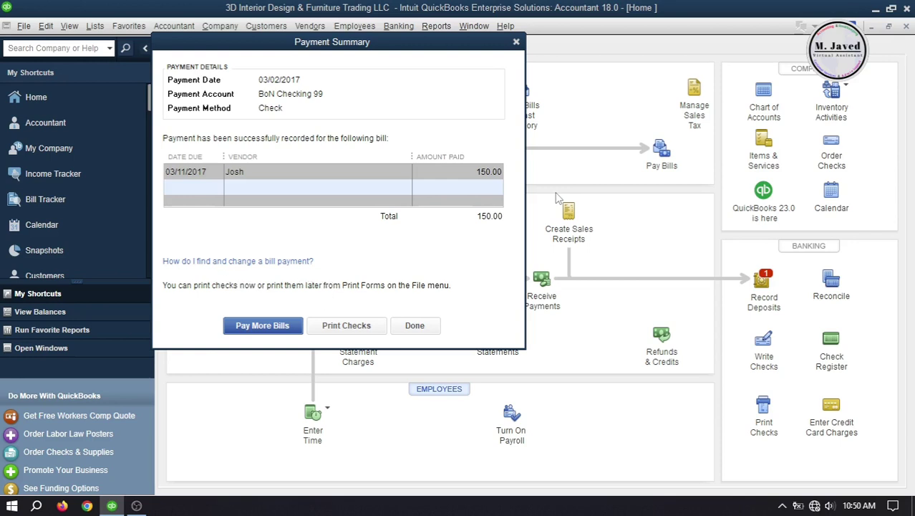
Dismiss the payment summary and confirm Josh's remaining 50.00 balance in the Vendor Center.
left_click(516, 42)
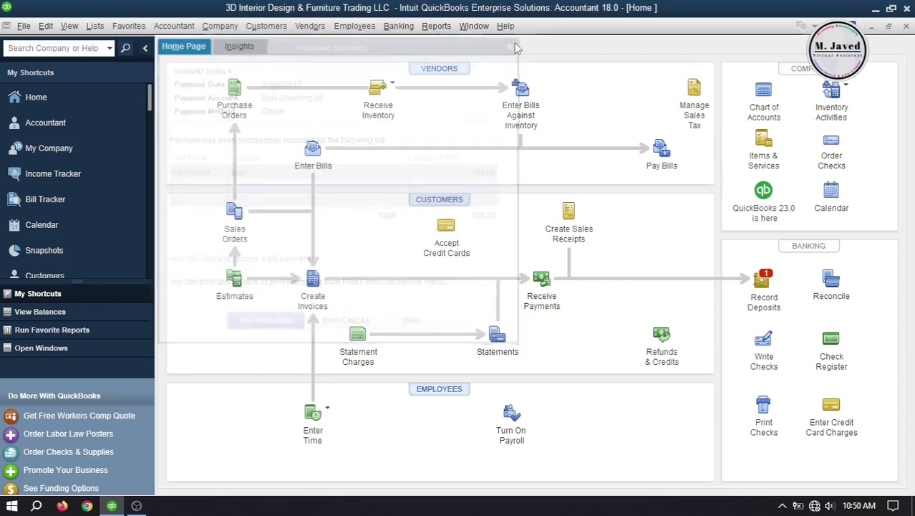
left_click(439, 69)
left_click(260, 207)
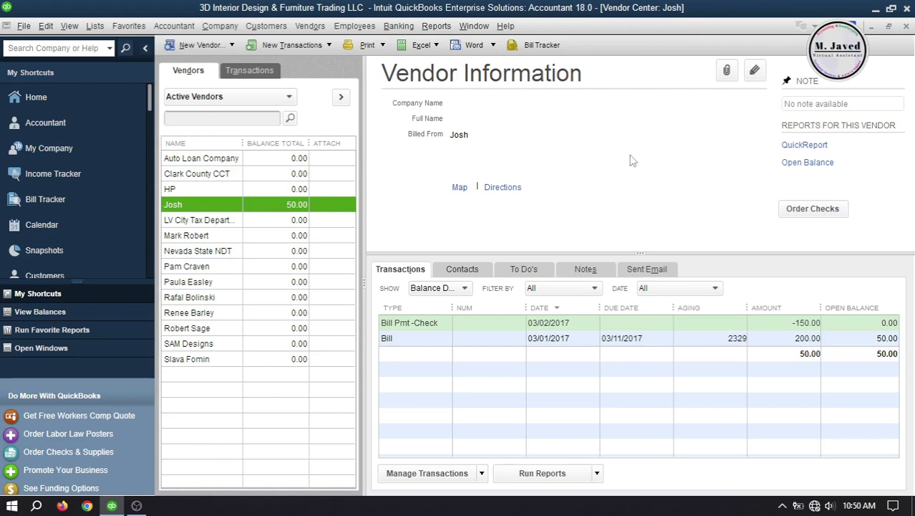
left_click(906, 26)
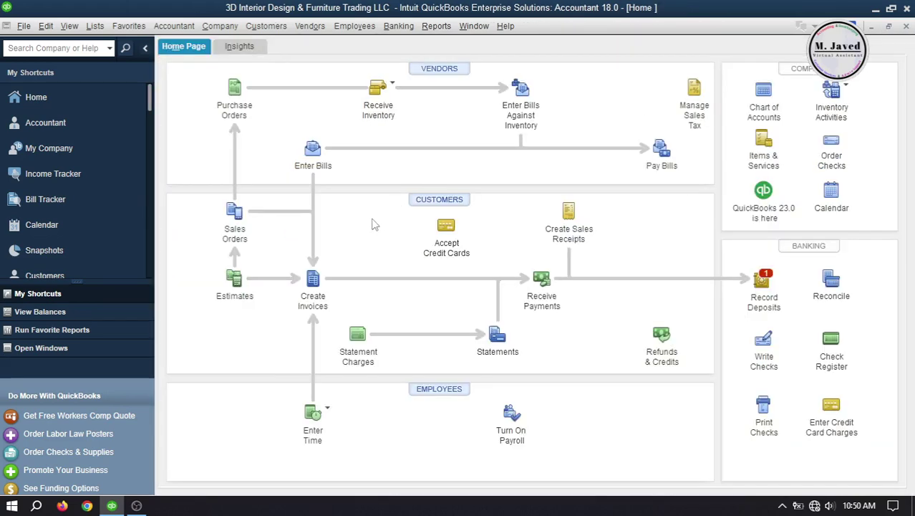
Start a new bill from vendor Josh dated 03/03/2017.
left_click(315, 154)
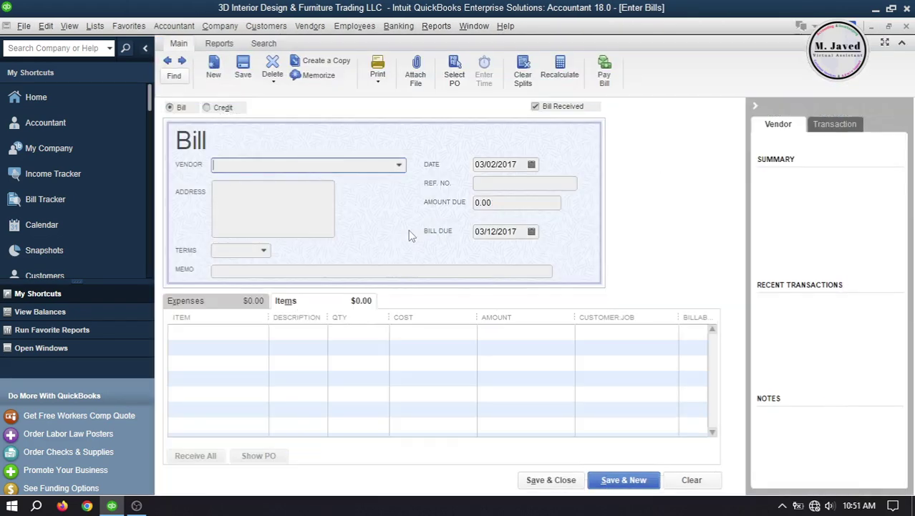
left_click(399, 165)
left_click(242, 260)
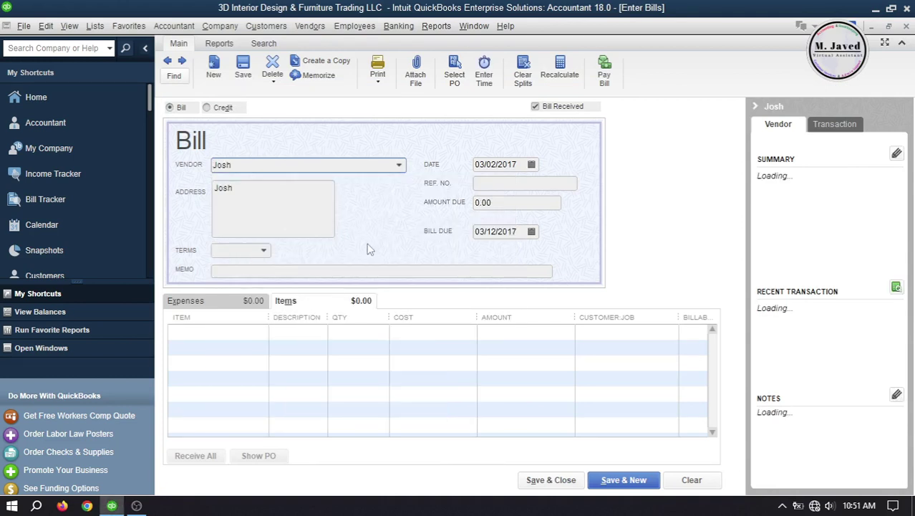
left_click(478, 169)
key("plus")
key("Tab")
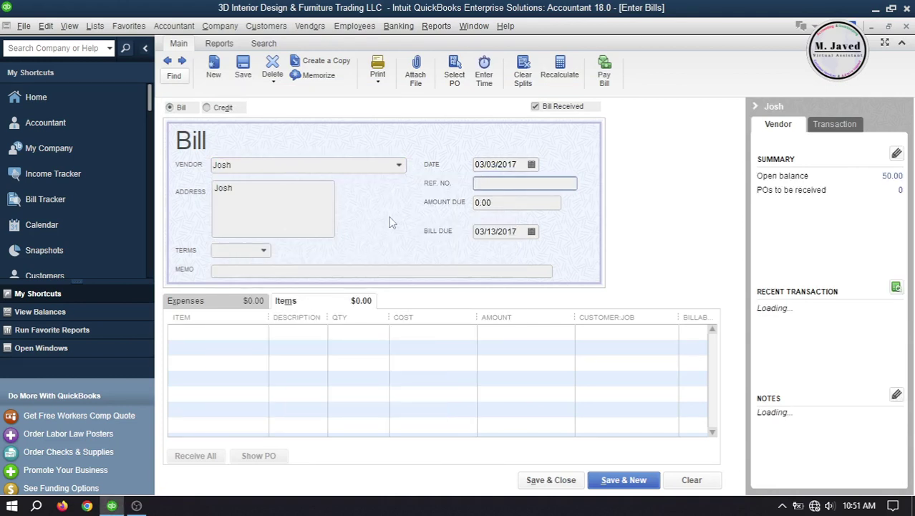
Add one 3D Designs:Kitchen item at 200.00, leave terms blank, and save the bill.
left_click(215, 331)
left_click(261, 331)
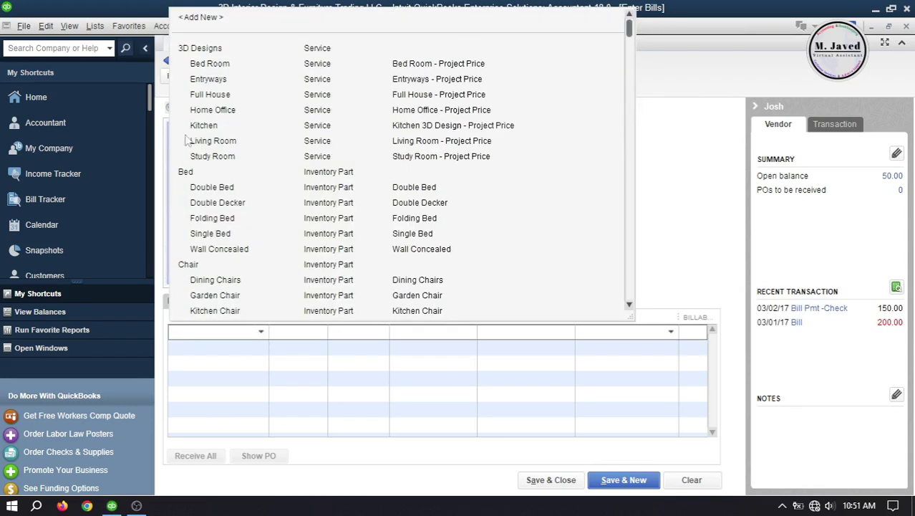
left_click(169, 126)
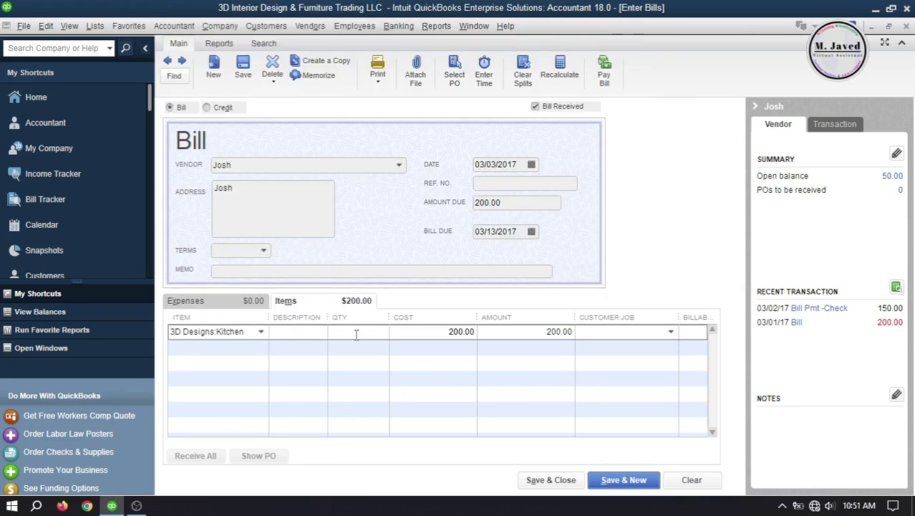
left_click(263, 250)
left_click(356, 272)
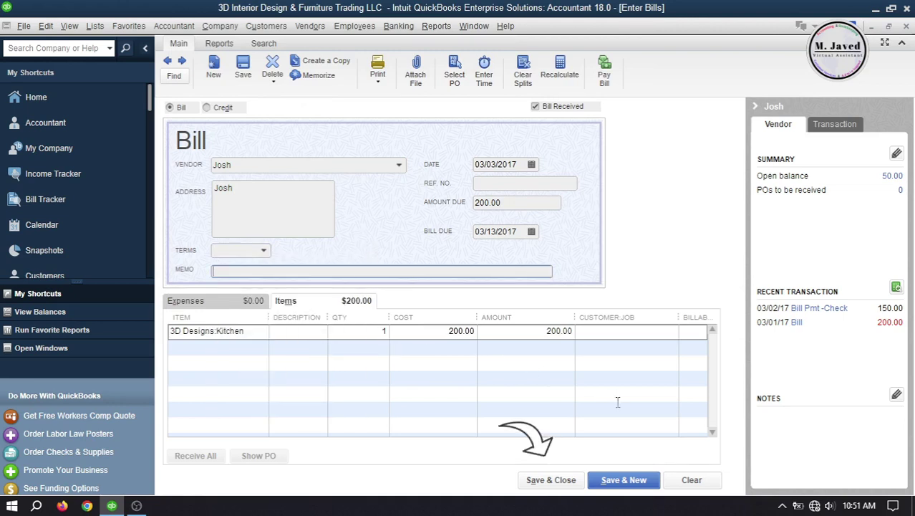
left_click(550, 479)
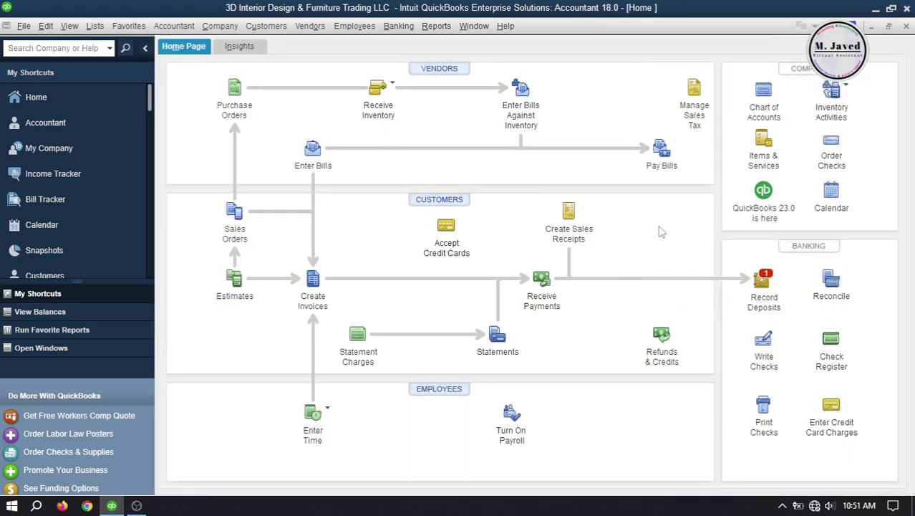
left_click(439, 70)
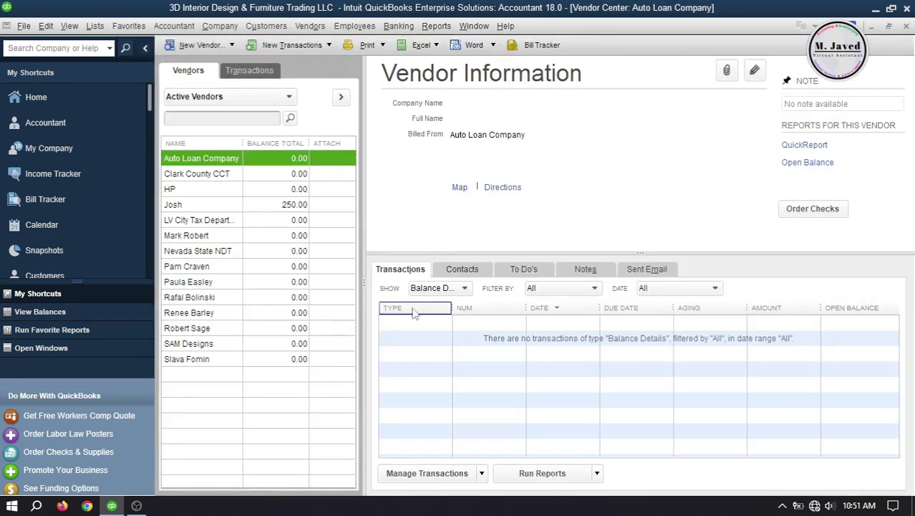
left_click(220, 207)
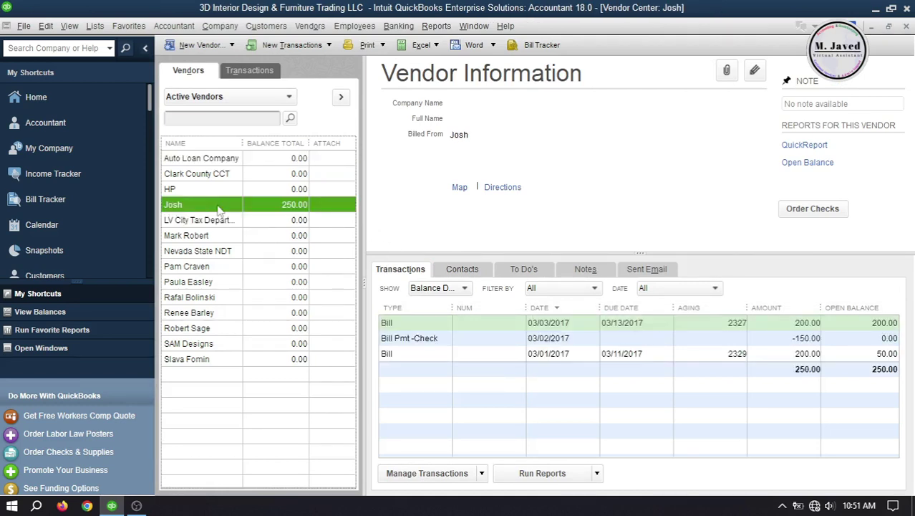
left_click(907, 26)
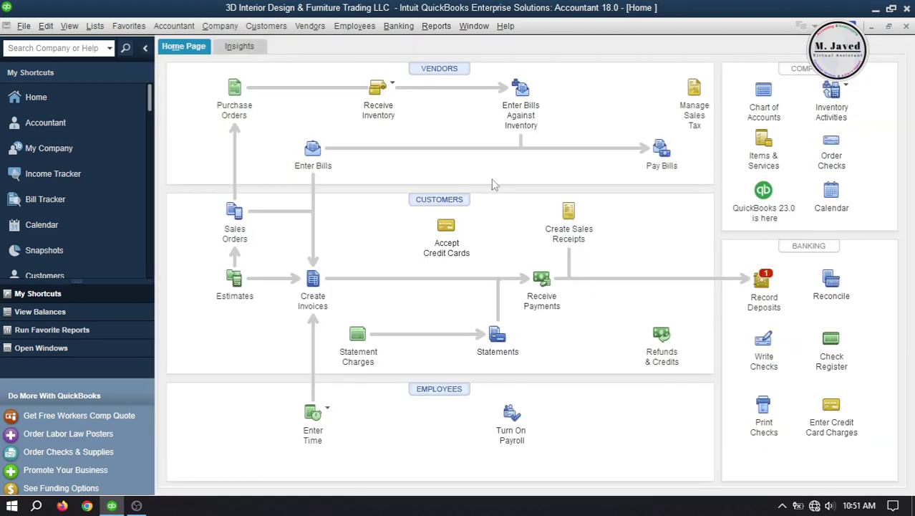
Filter Pay Bills to Josh, mark his 50.00 and 200.00 bills, and date the payment 03/04/2017.
left_click(663, 149)
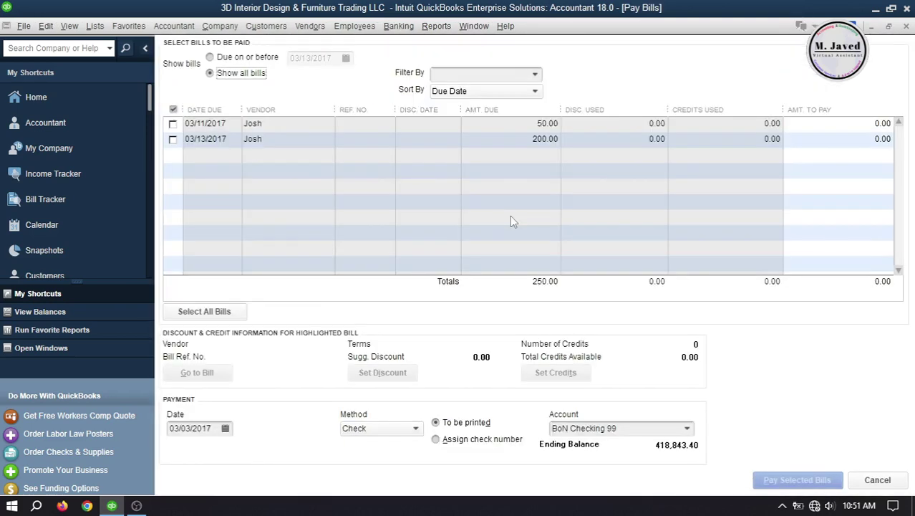
left_click(541, 74)
left_click(459, 174)
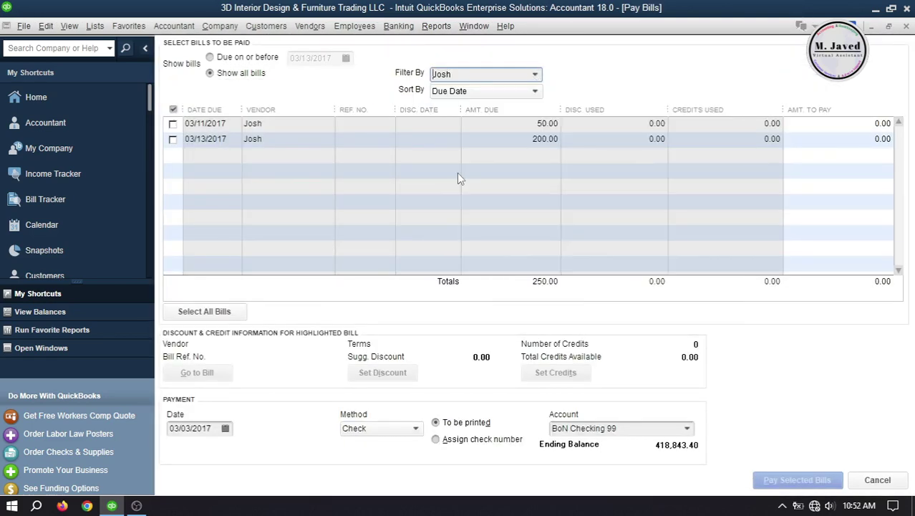
left_click(173, 123)
left_click(173, 139)
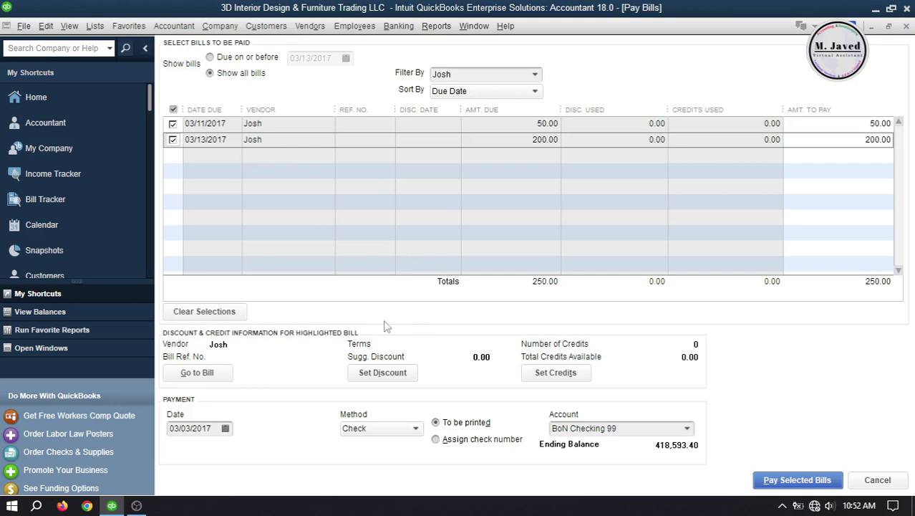
left_click(225, 428)
left_click(276, 423)
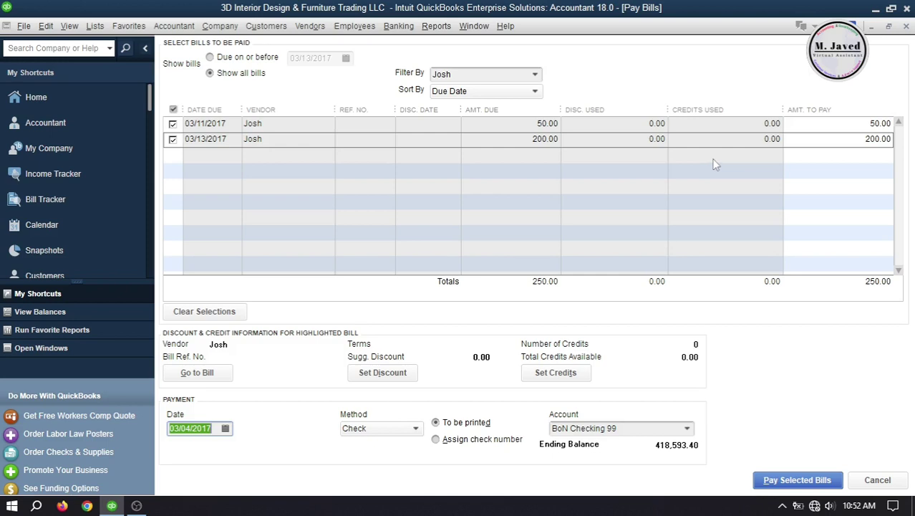
Pay 300.00 on the 03/13/2017 bill, 350.00 in total, and close the payment summary.
left_click(848, 141)
type("300")
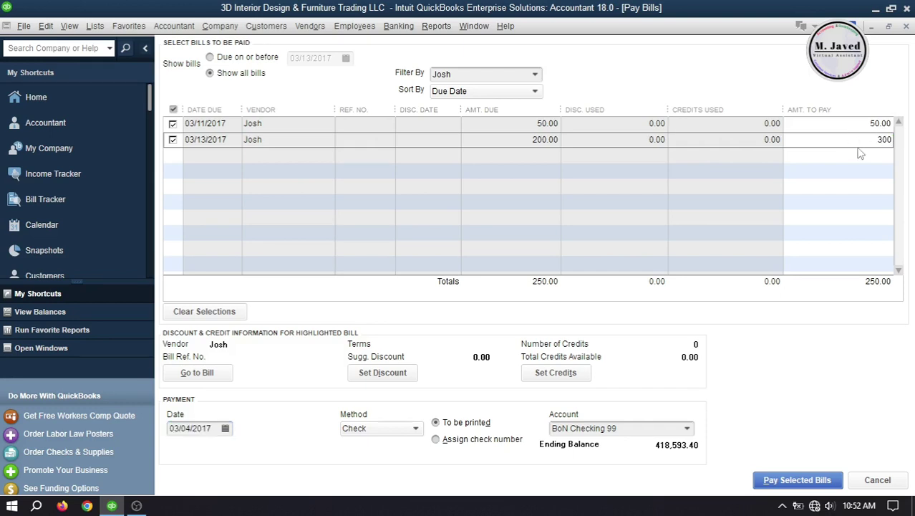
left_click(844, 127)
left_click(836, 136)
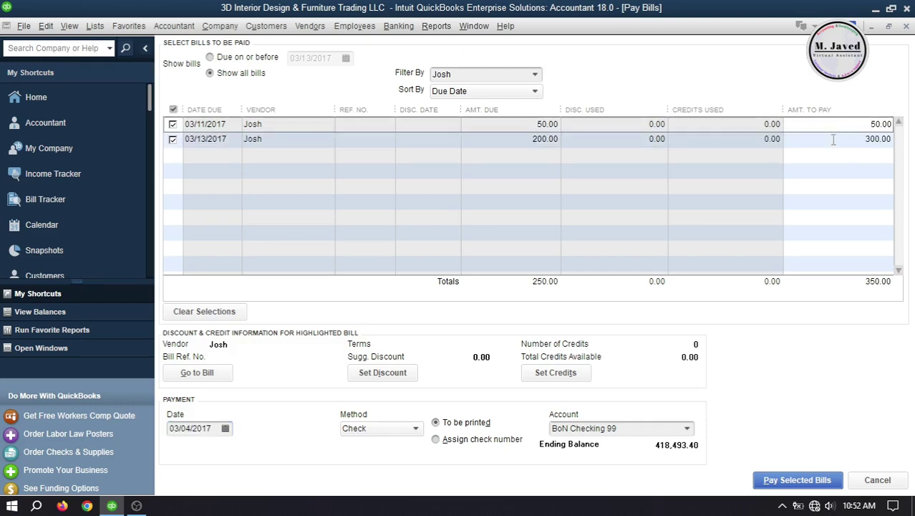
left_click(832, 144)
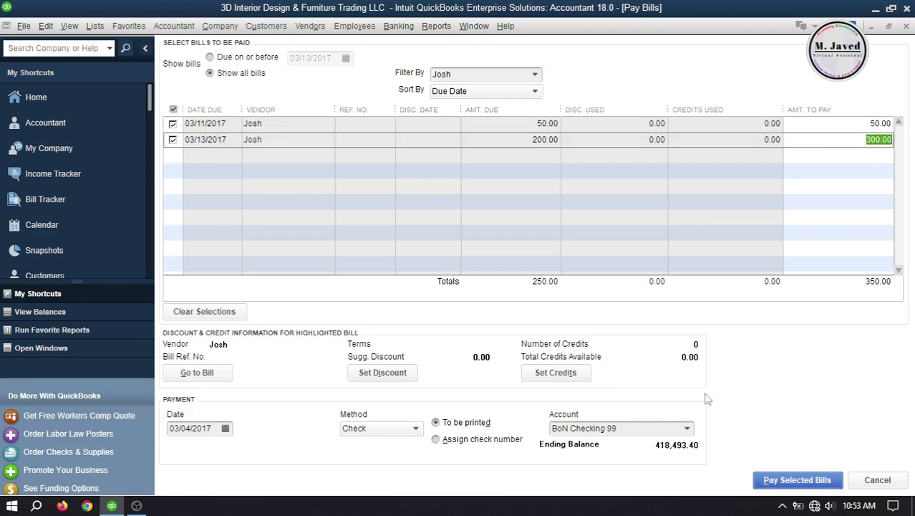
left_click(772, 484)
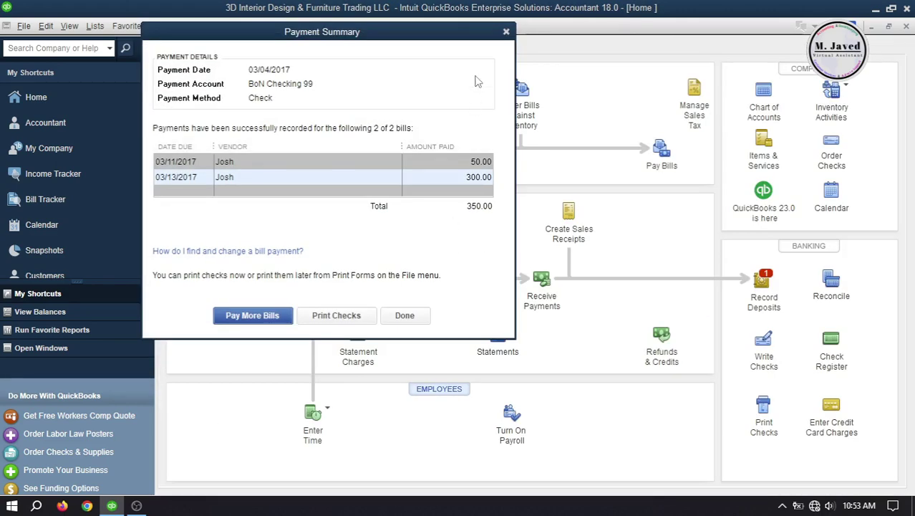
left_click(506, 32)
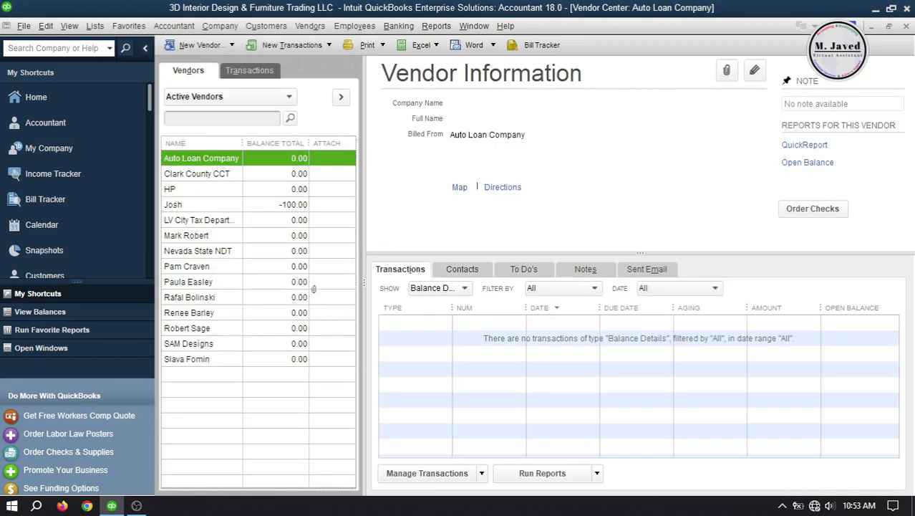
Review Josh's -350.00 bill payment and -100.00 open balance, then close the Vendor Center.
left_click(215, 205)
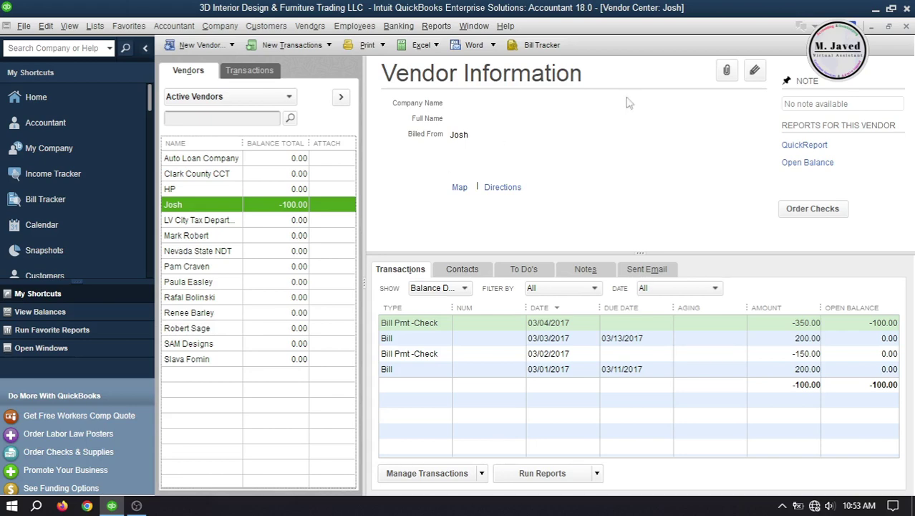
left_click(906, 26)
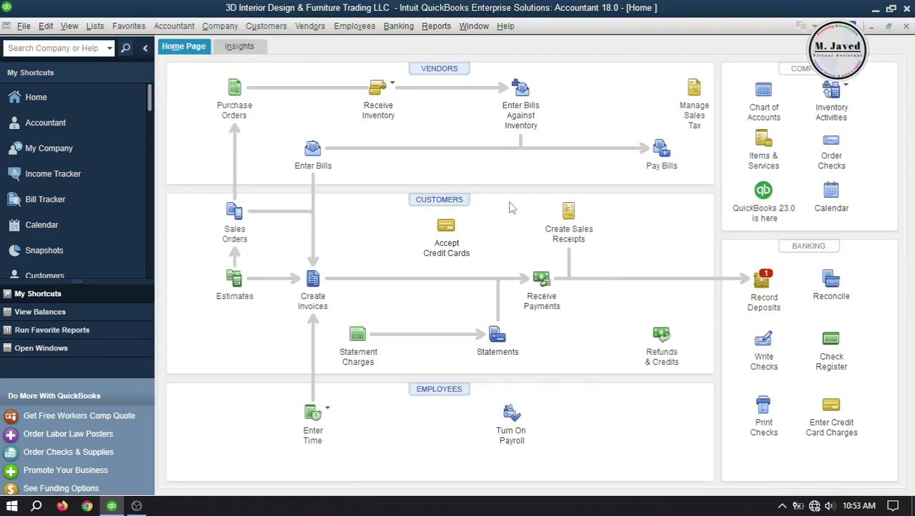
Start a new bill for vendor Josh dated 03/05/2017.
left_click(313, 152)
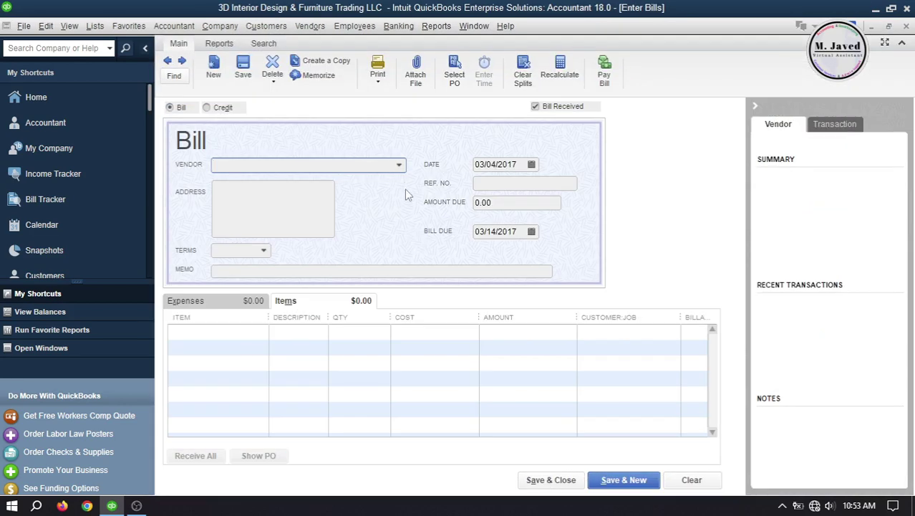
left_click(399, 165)
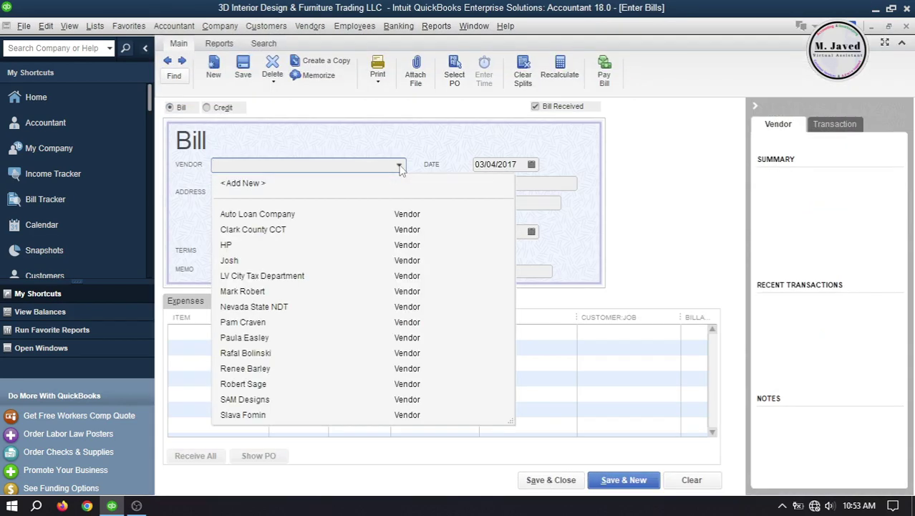
left_click(277, 260)
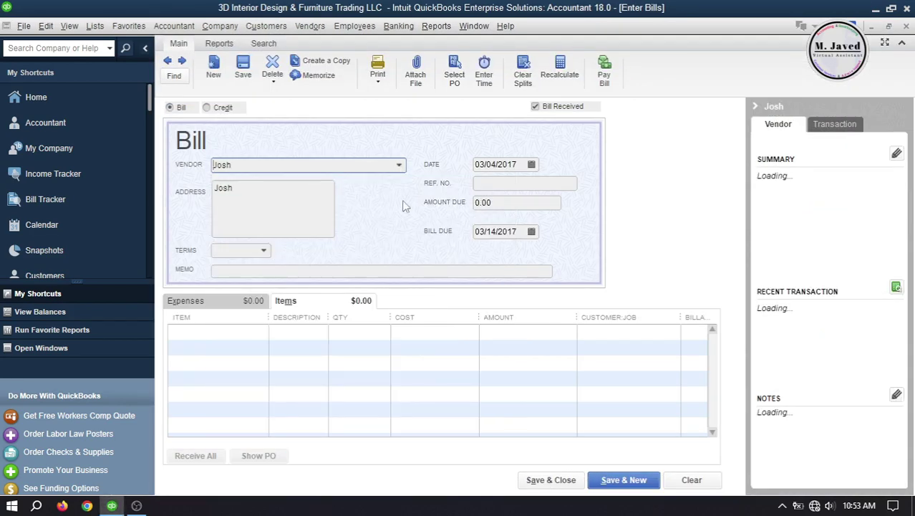
left_click(494, 167)
key("BackSpace")
type("5")
key("Tab")
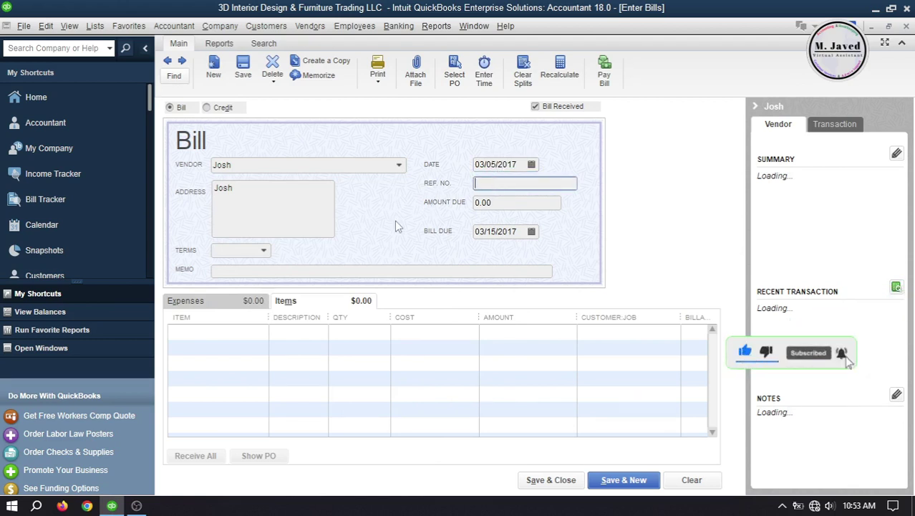
Add one 3D Designs:Kitchen item at 200.00 and save the bill.
left_click(245, 330)
left_click(262, 333)
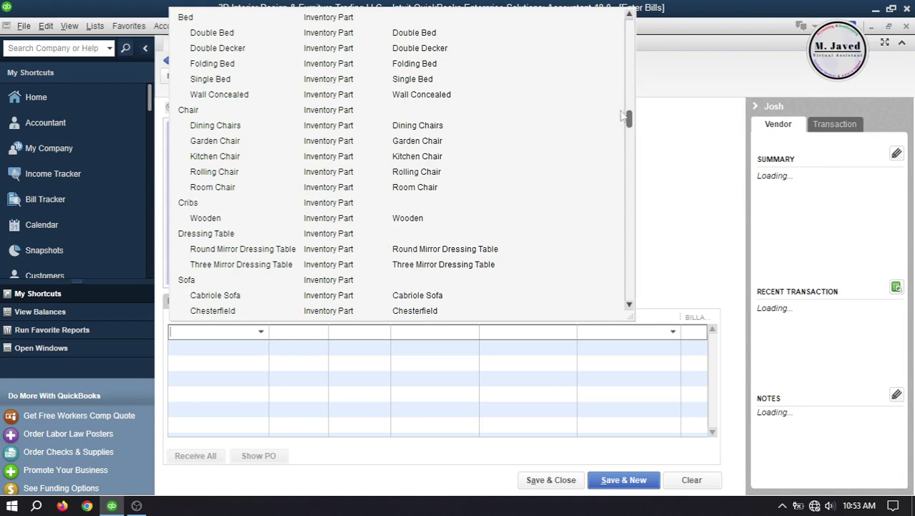
left_click_drag(628, 119, 635, 35)
left_click(215, 122)
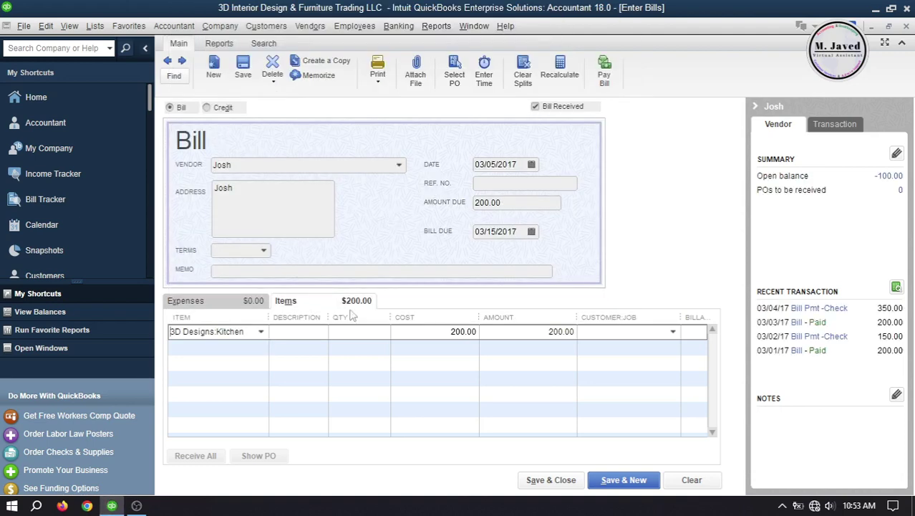
left_click(364, 330)
type("1")
left_click(551, 480)
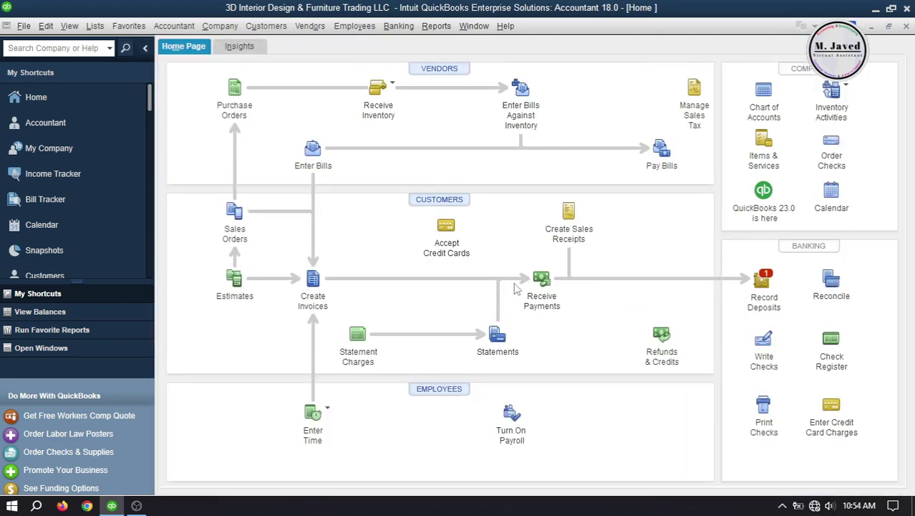
left_click(439, 68)
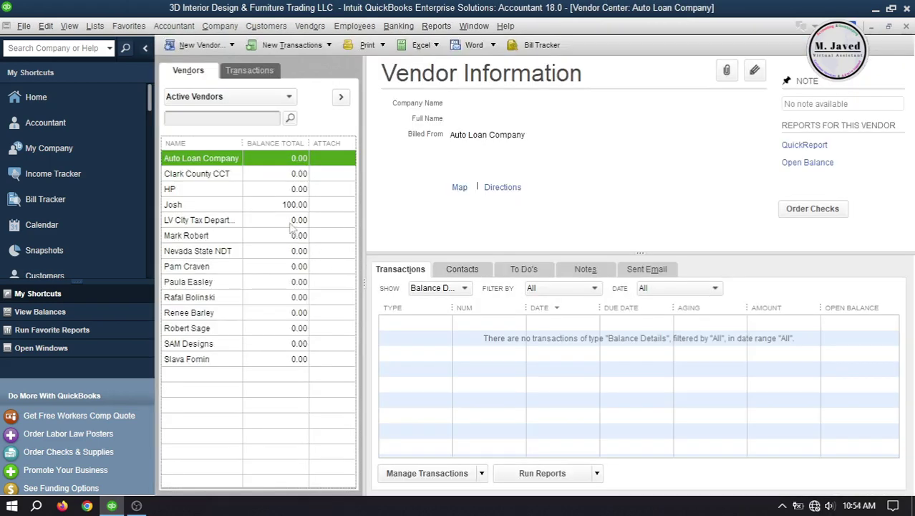
left_click(225, 206)
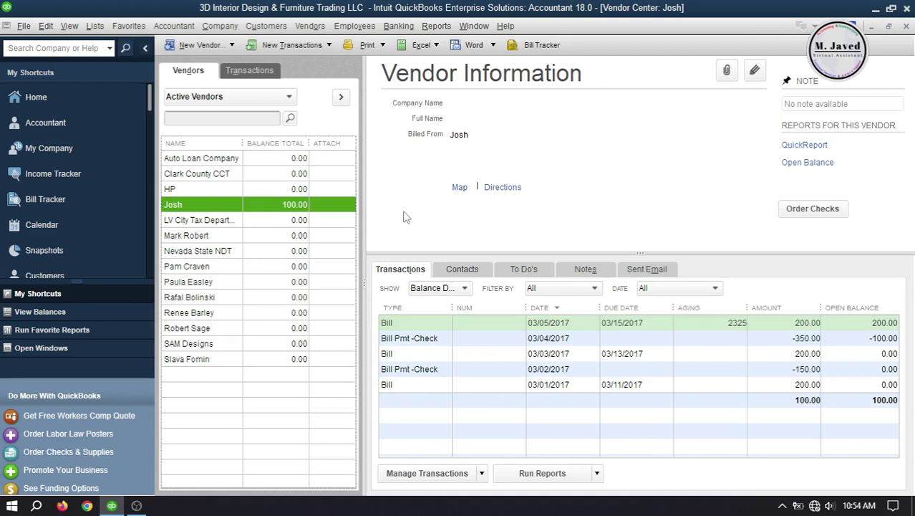
left_click(906, 26)
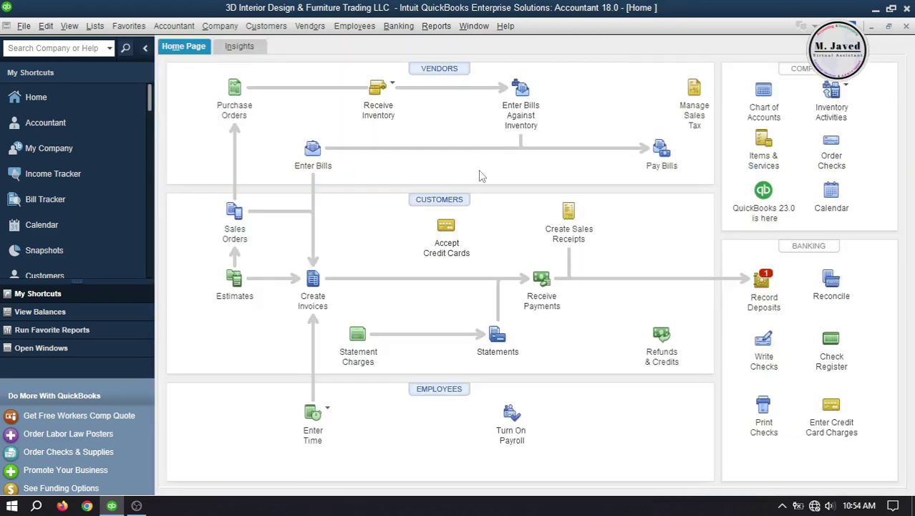
In Pay Bills, filter to Josh and mark his 200.00 bill due 03/15/2017.
left_click(662, 150)
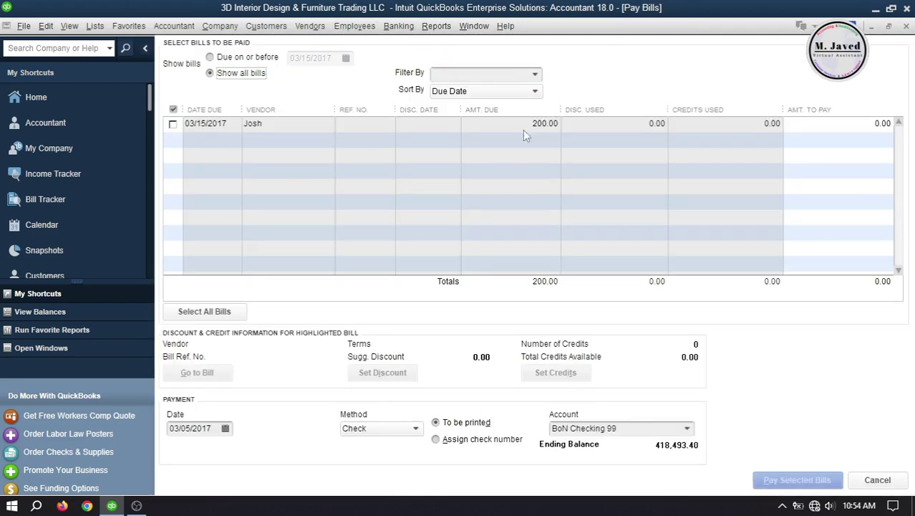
left_click(535, 74)
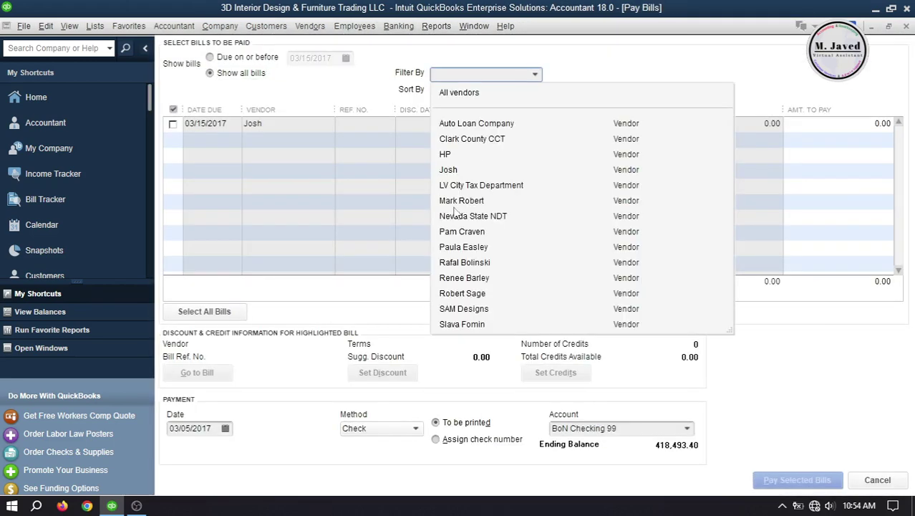
left_click(455, 172)
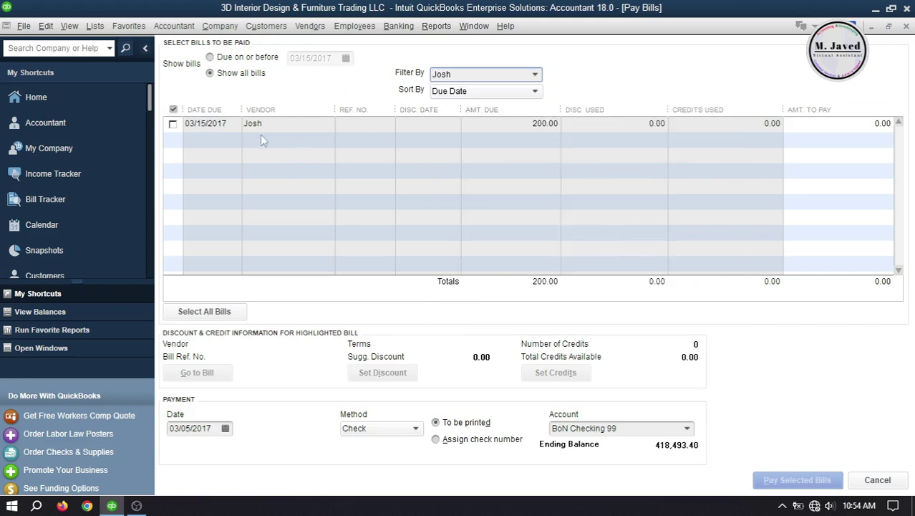
left_click(173, 125)
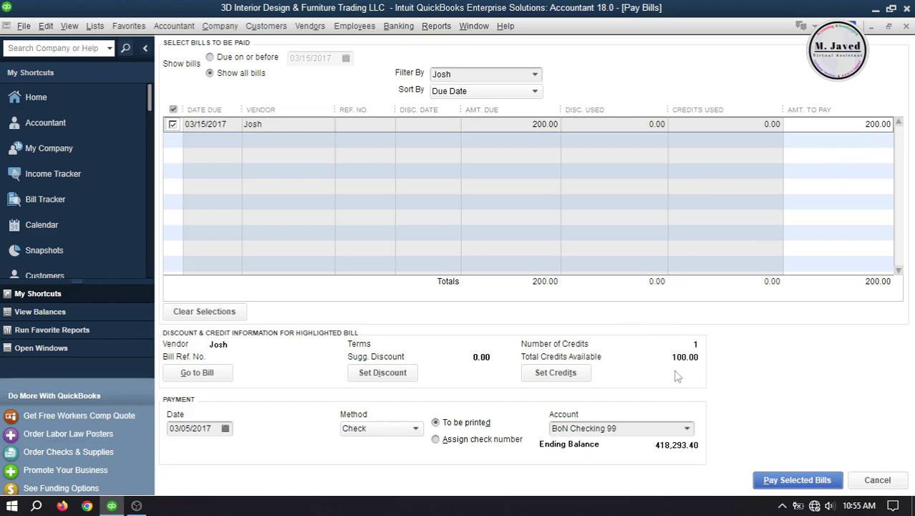
Apply Josh's full 100.00 credit to the 200.00 bill, with Amt. To Use 100.00.
left_click(556, 372)
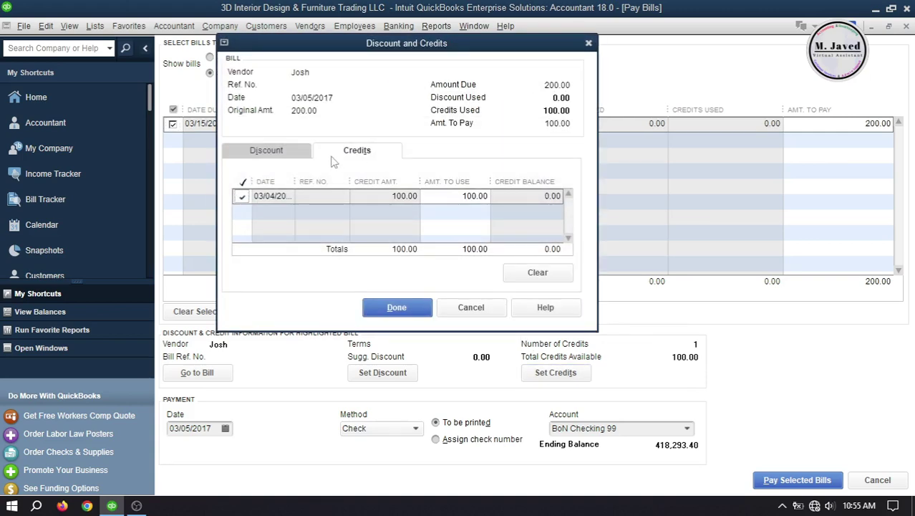
left_click(295, 157)
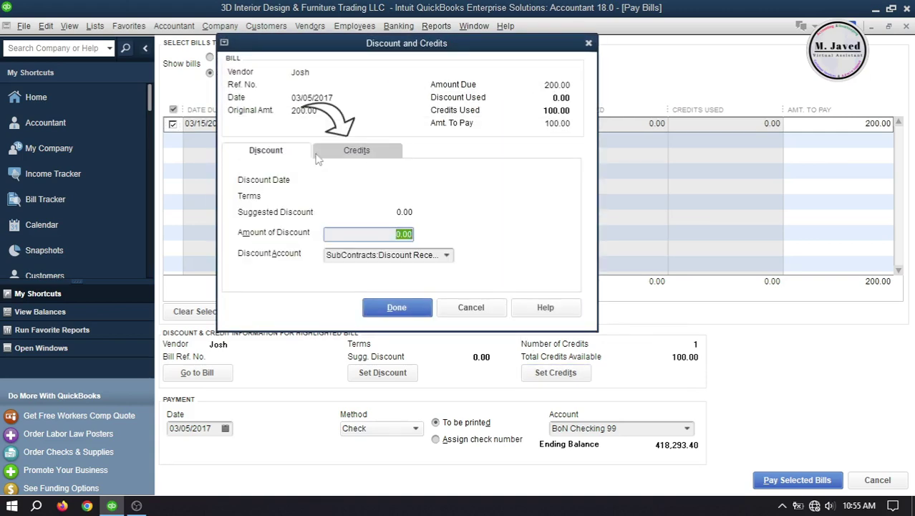
left_click(353, 156)
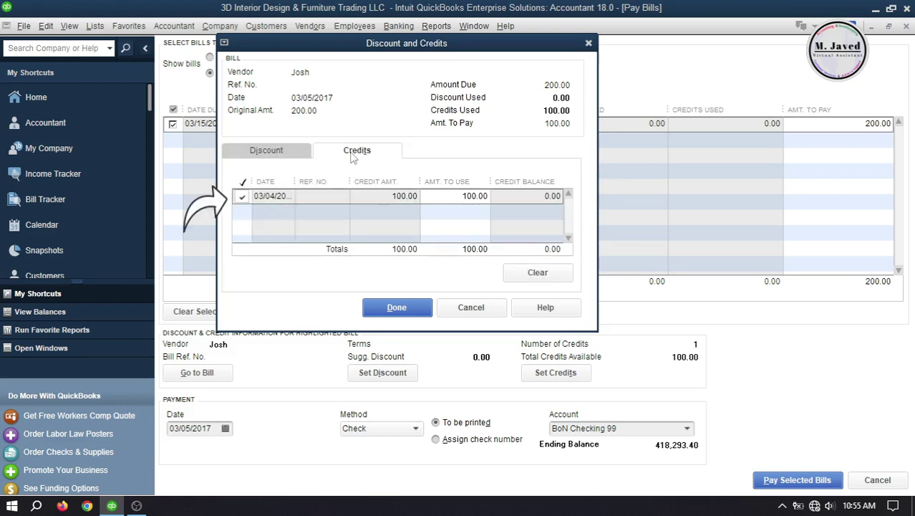
left_click(244, 202)
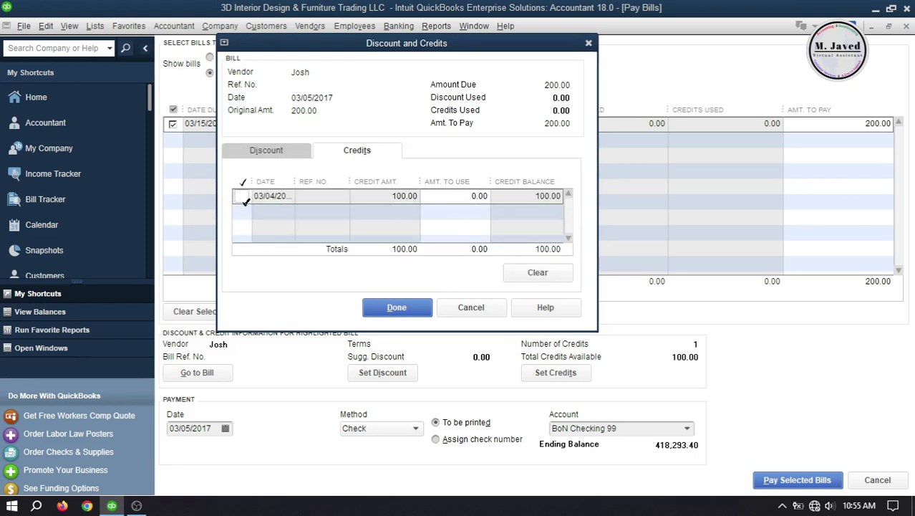
left_click(243, 199)
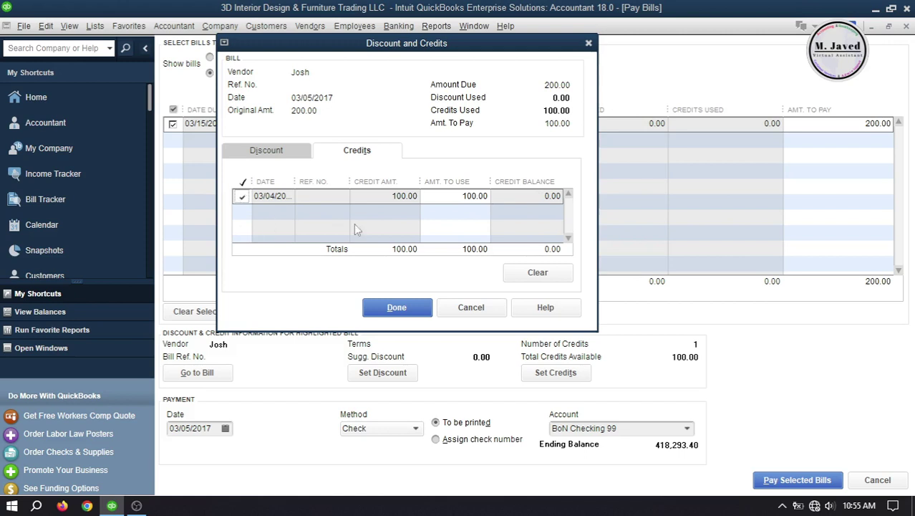
left_click(446, 196)
type("23")
key("Tab")
type("100")
left_click(243, 197)
left_click(242, 195)
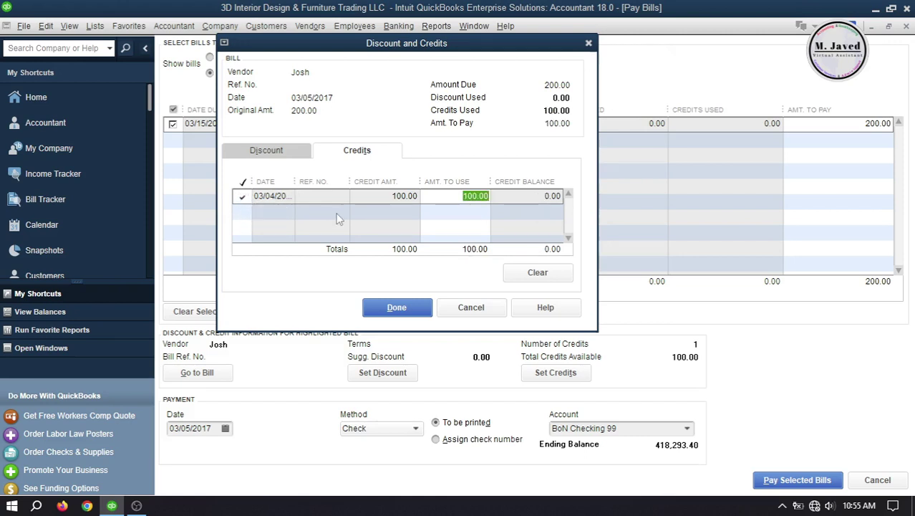
left_click(398, 309)
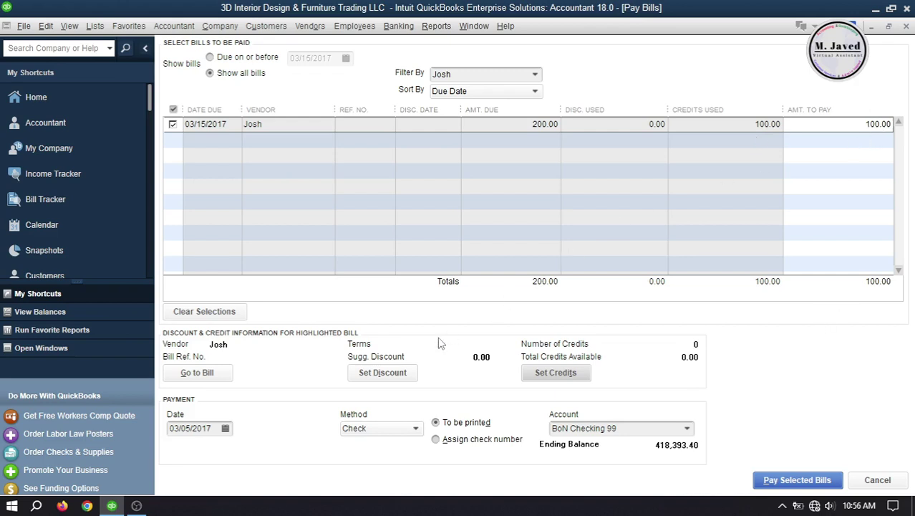
Pay the remaining 100.00 on 03/06/2017 from BoN Checking 99 and close the summary.
left_click(225, 428)
left_click(229, 434)
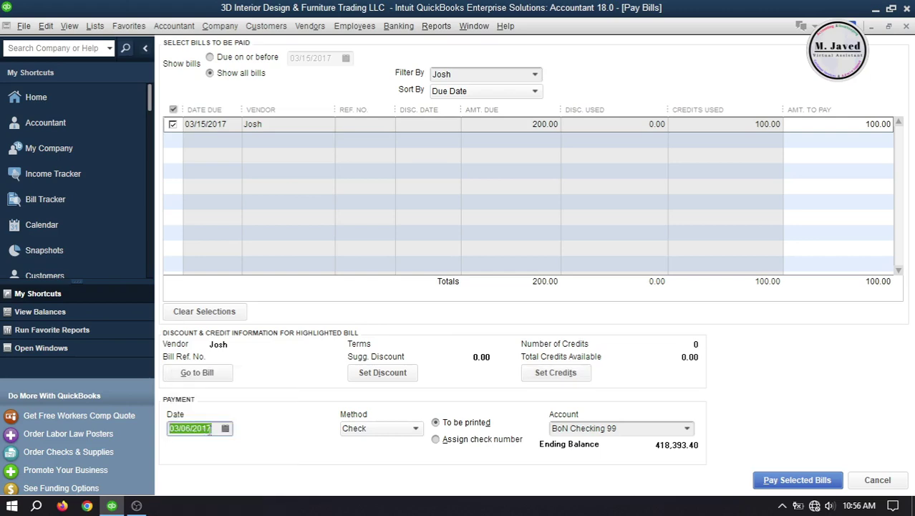
left_click(688, 429)
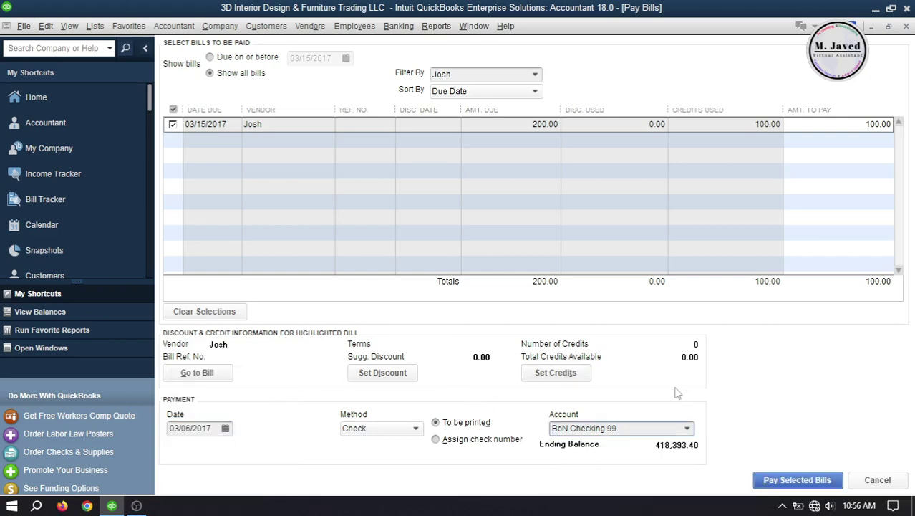
left_click(798, 480)
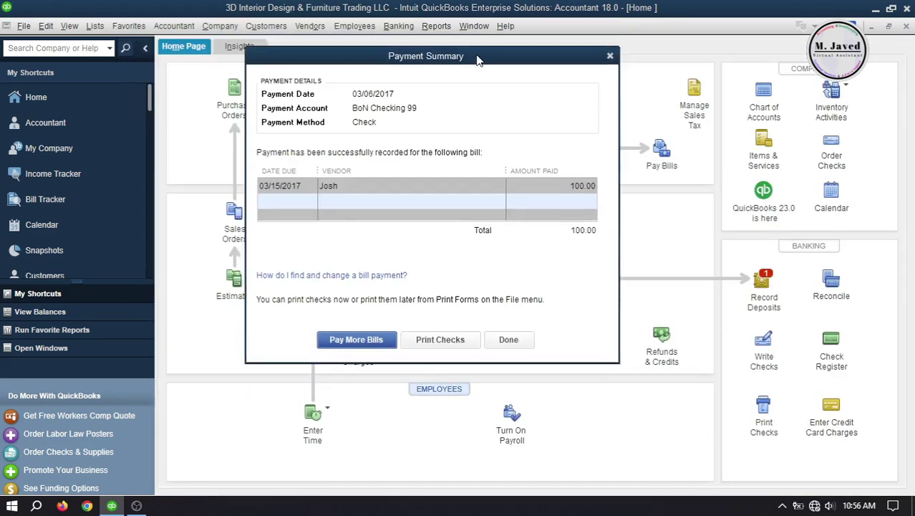
left_click(605, 53)
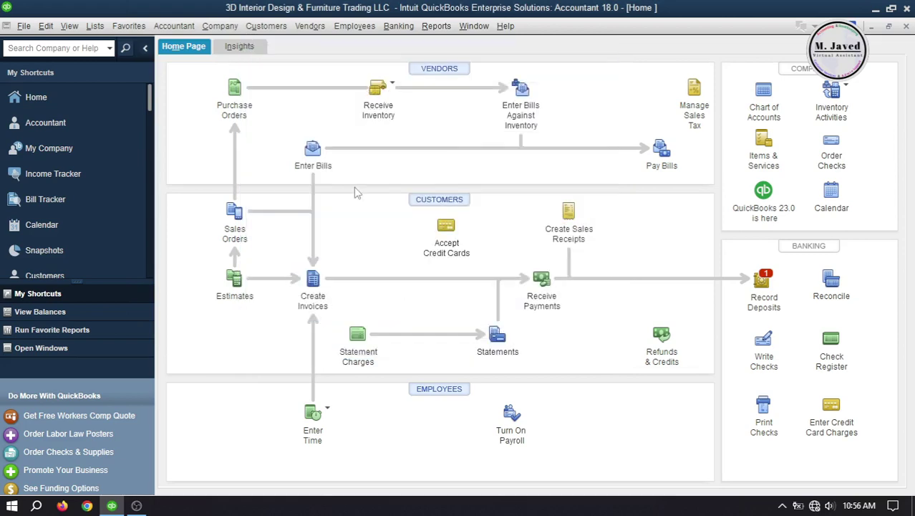
Show Josh in the Vendor Center to confirm his 0.00 balance.
left_click(428, 76)
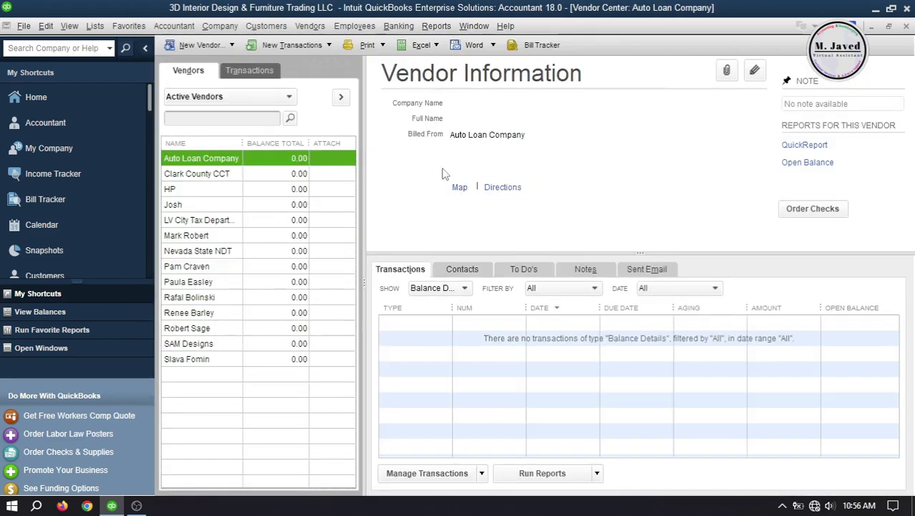
left_click(241, 207)
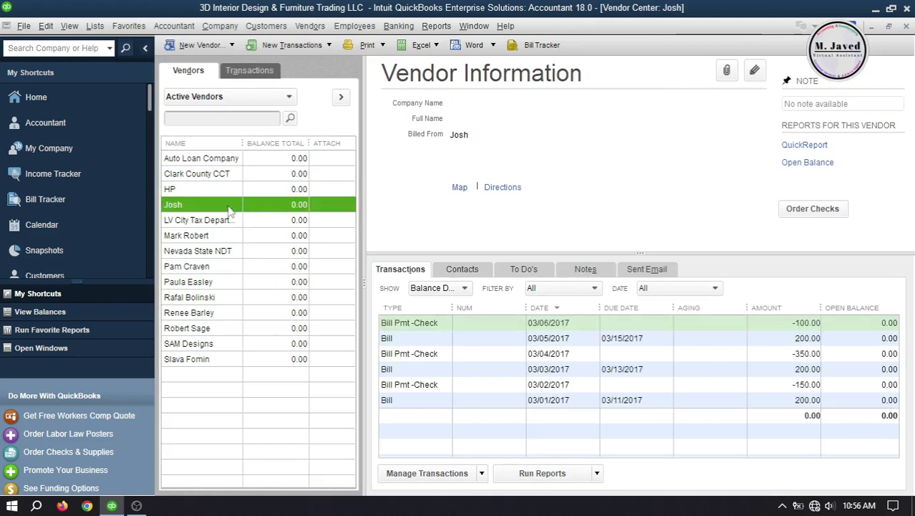